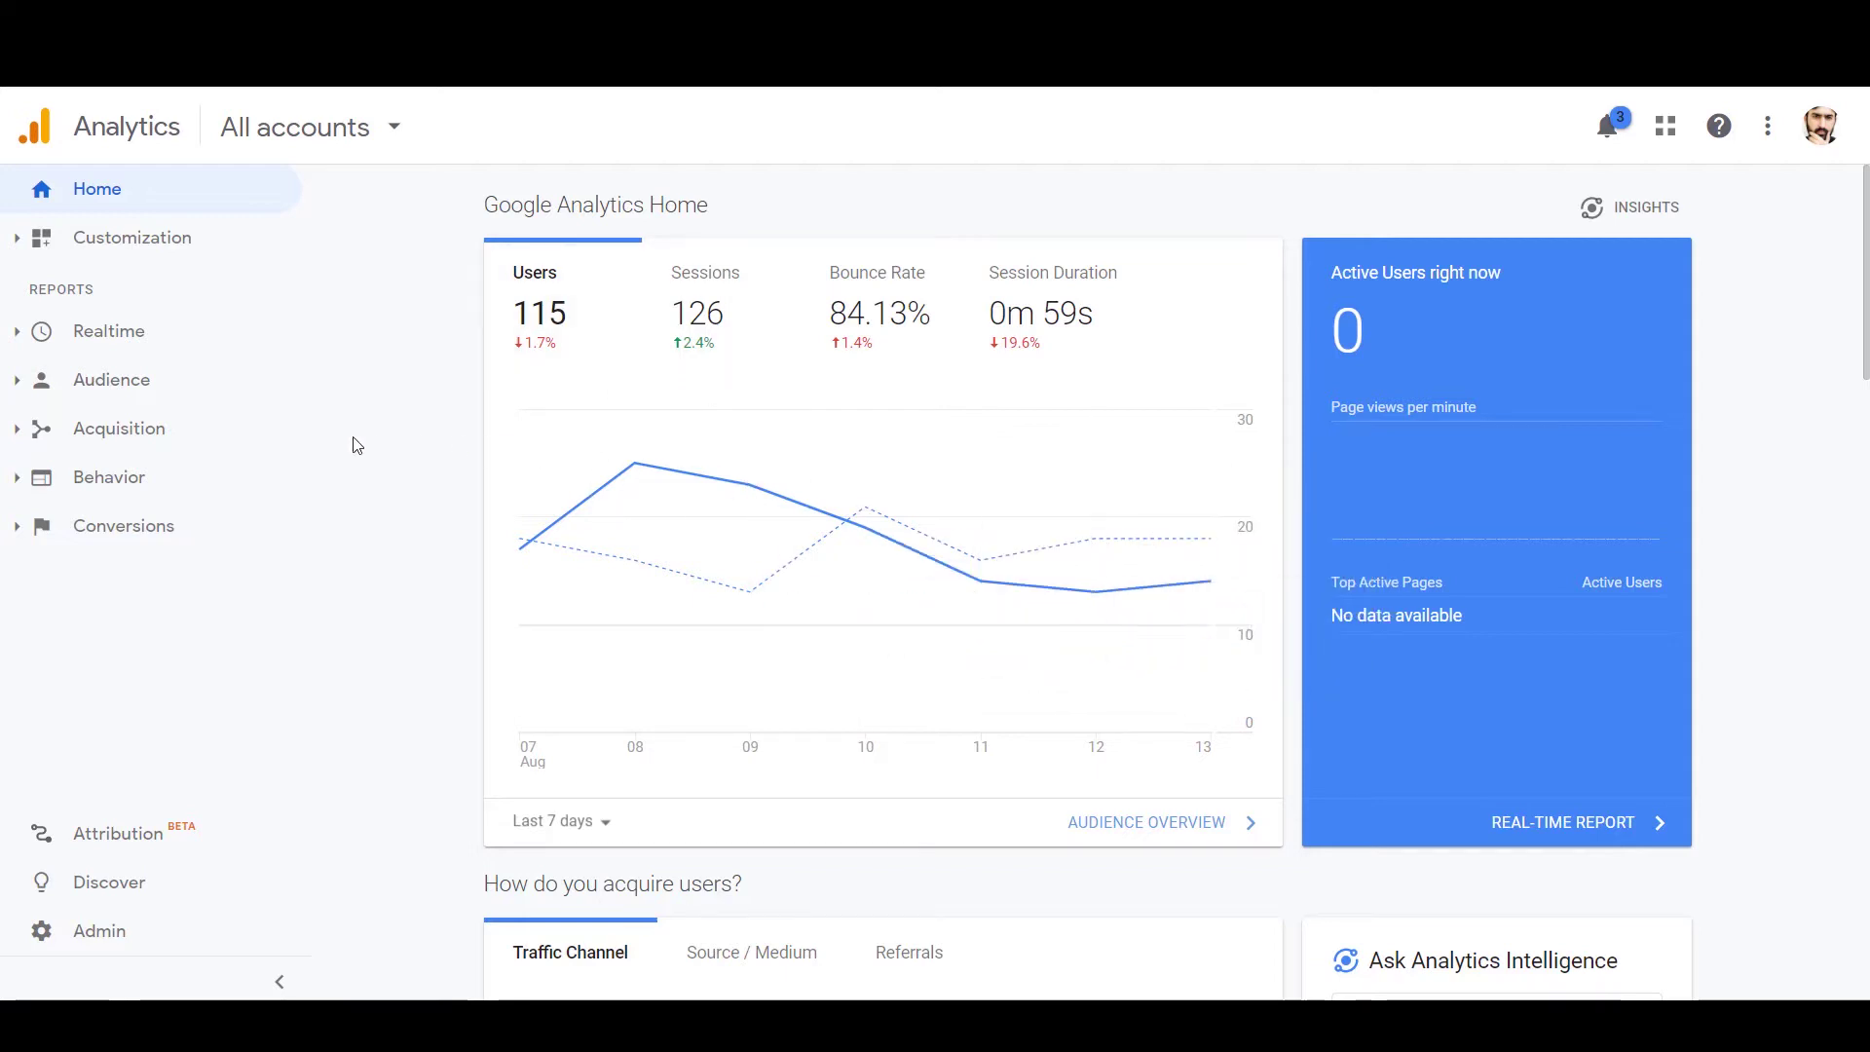
# Step: Start a new Analytics account from the admin area and name it Spreadshop
pyautogui.moveTo(842, 453)
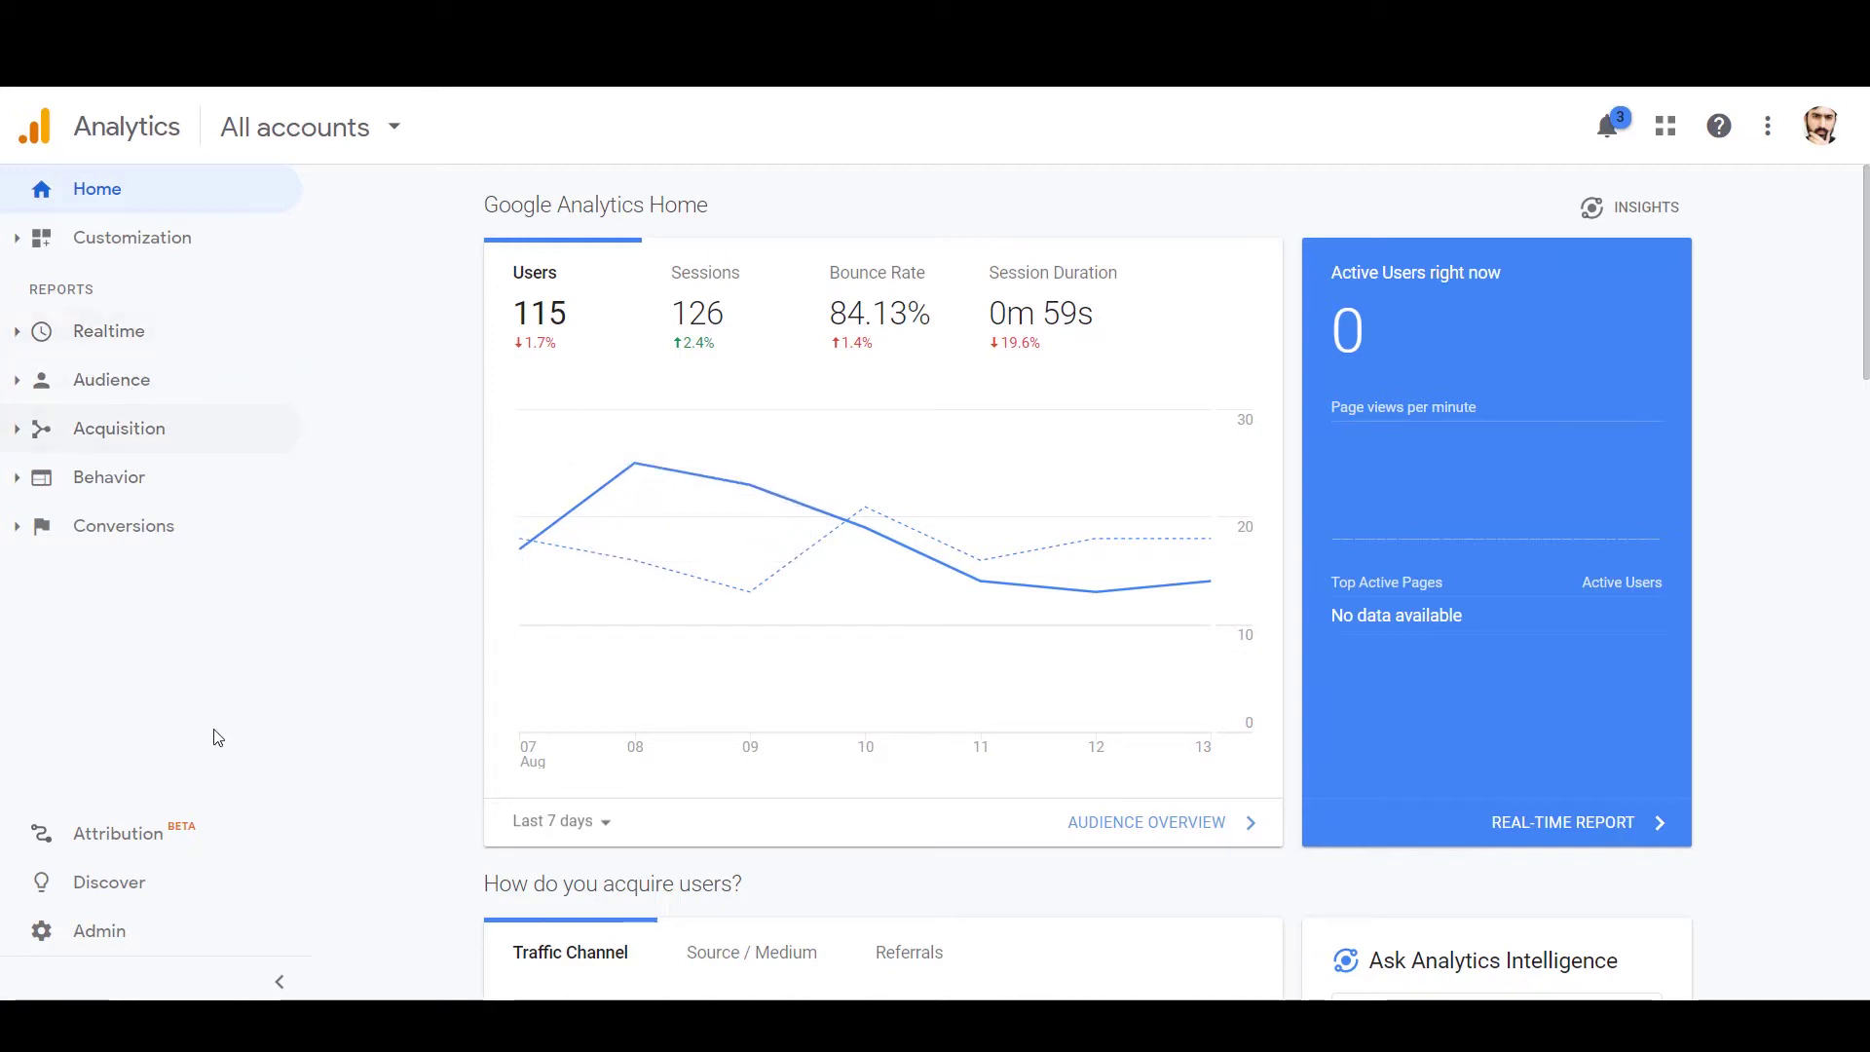
pyautogui.click(84, 935)
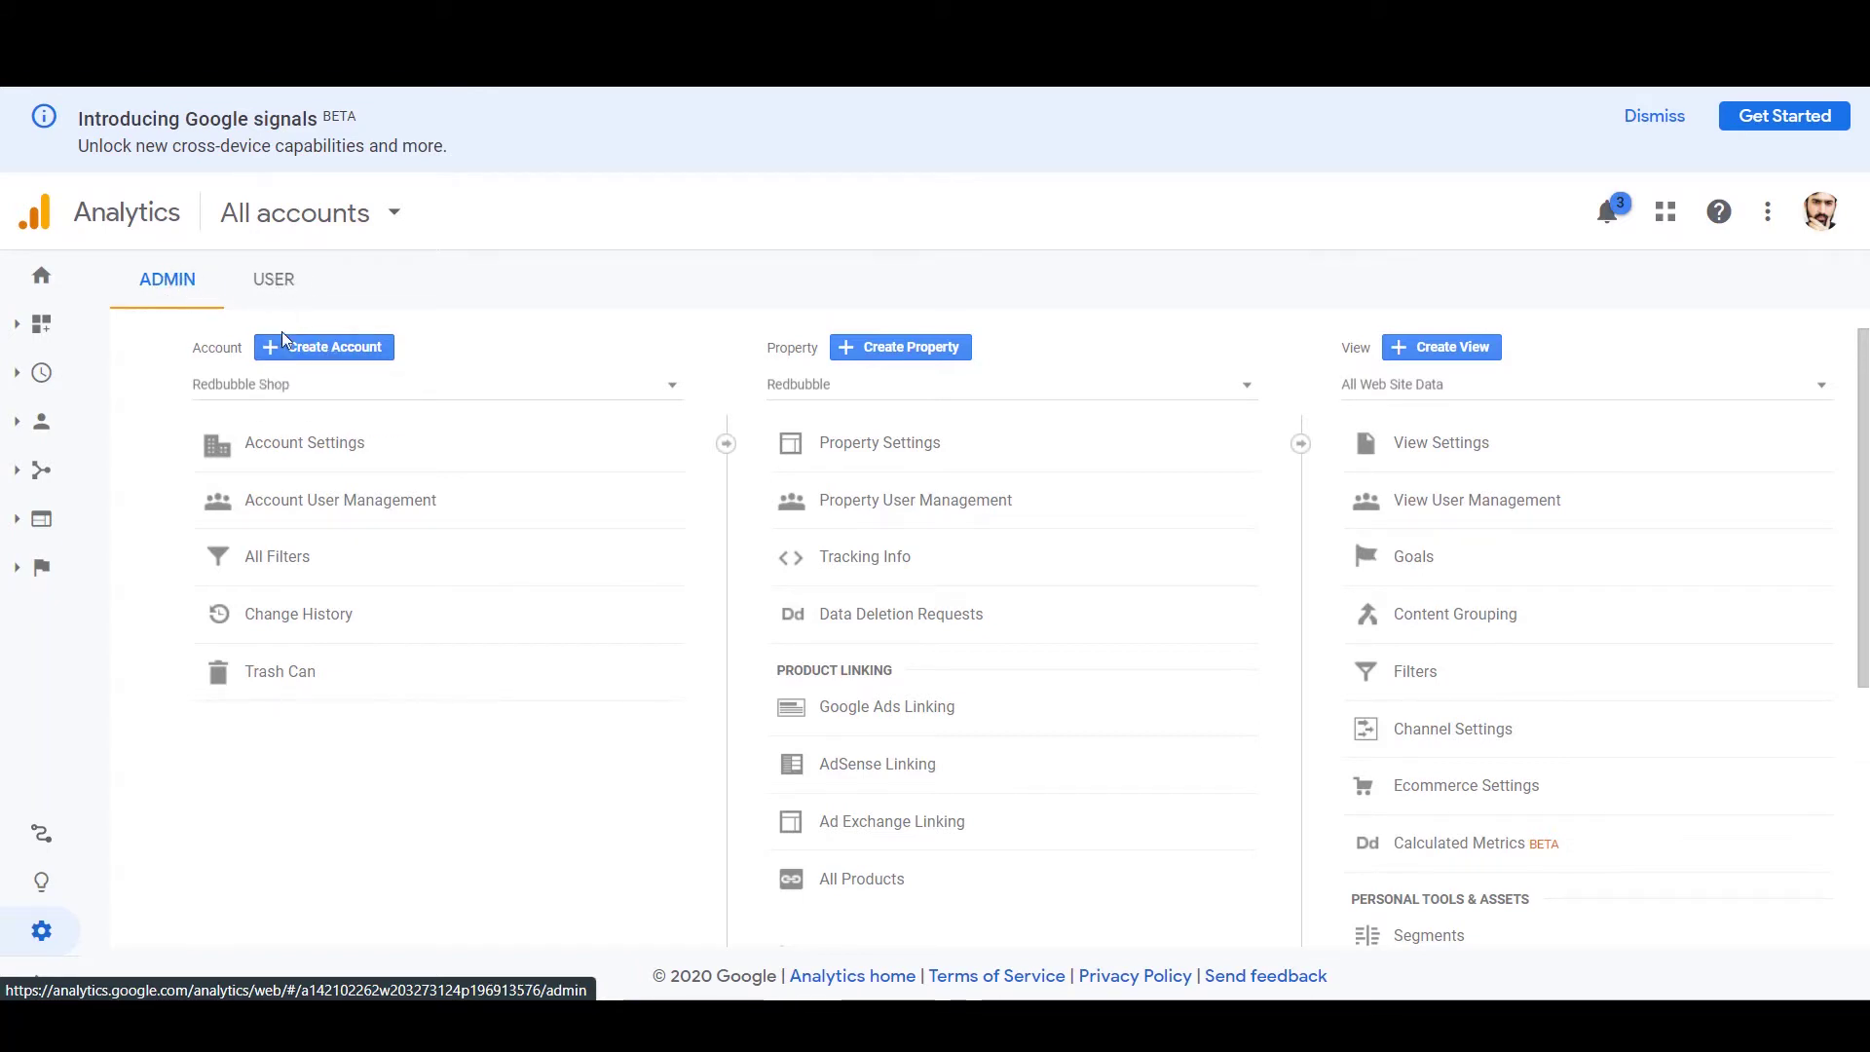
pyautogui.click(303, 352)
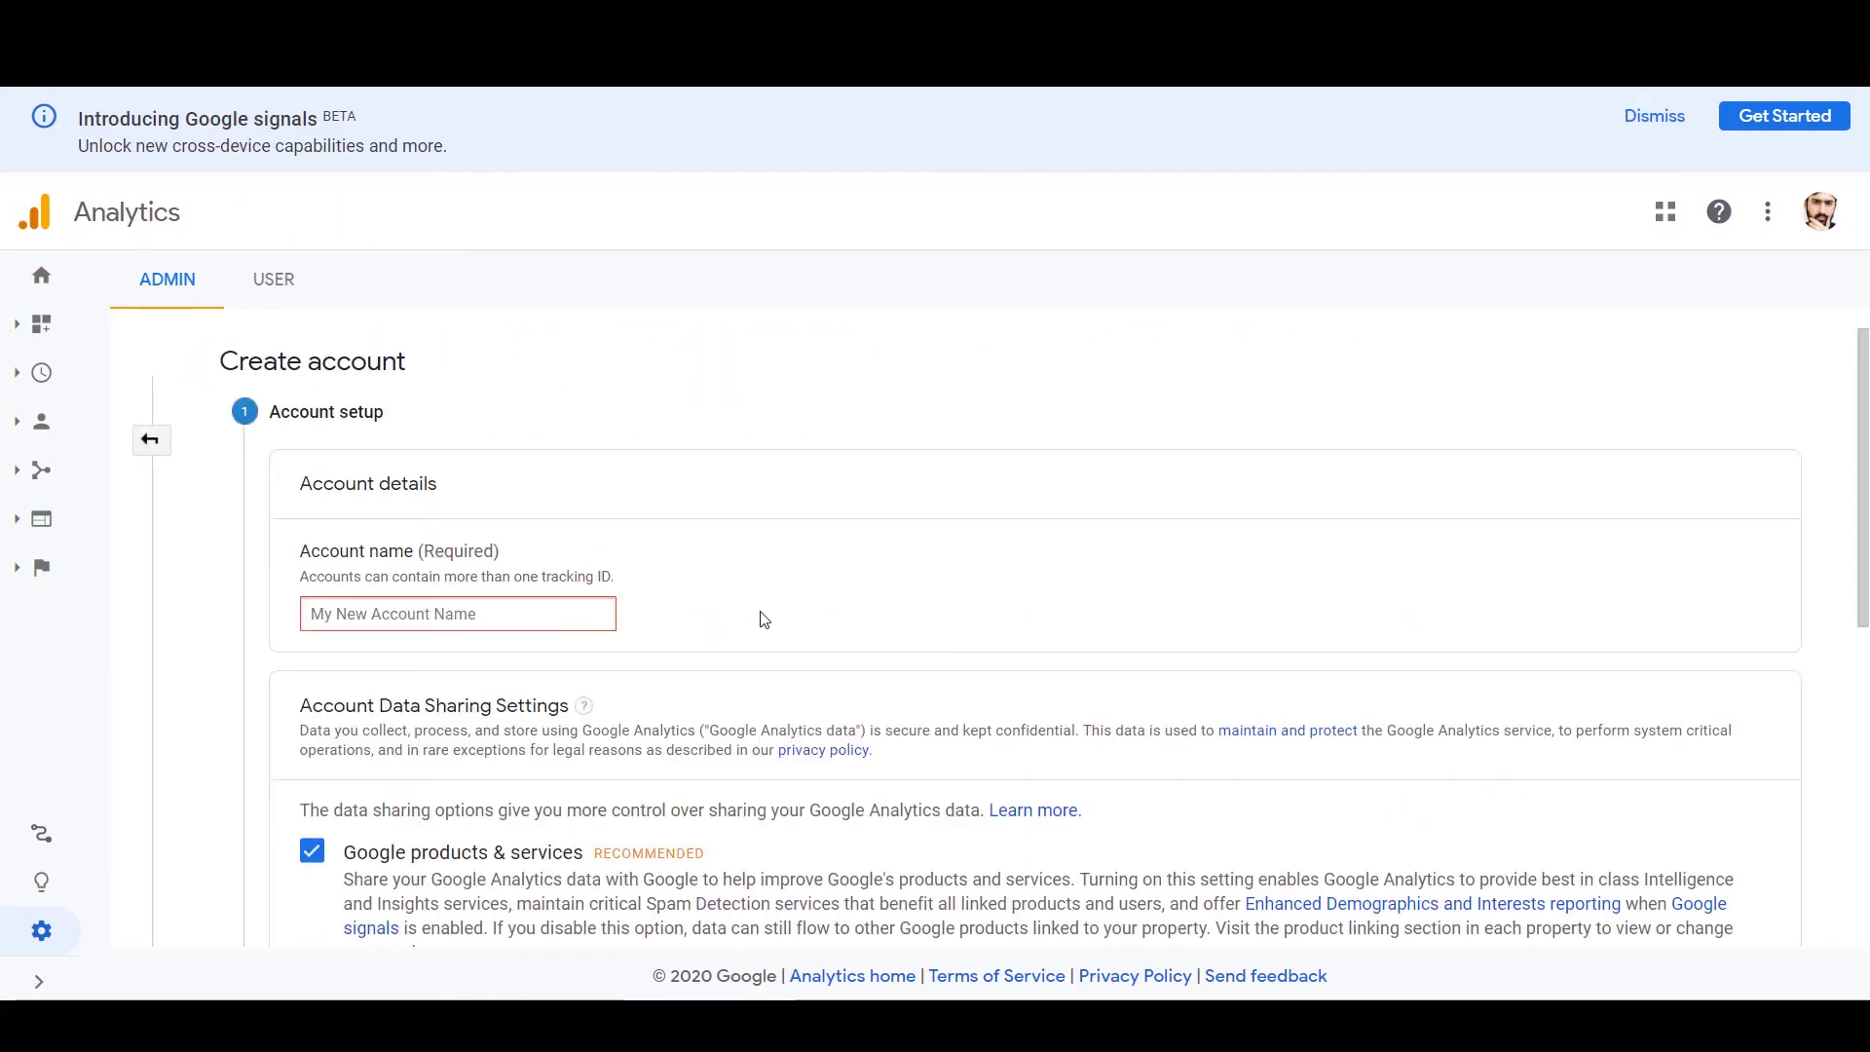
pyautogui.click(570, 615)
pyautogui.write('Spre')
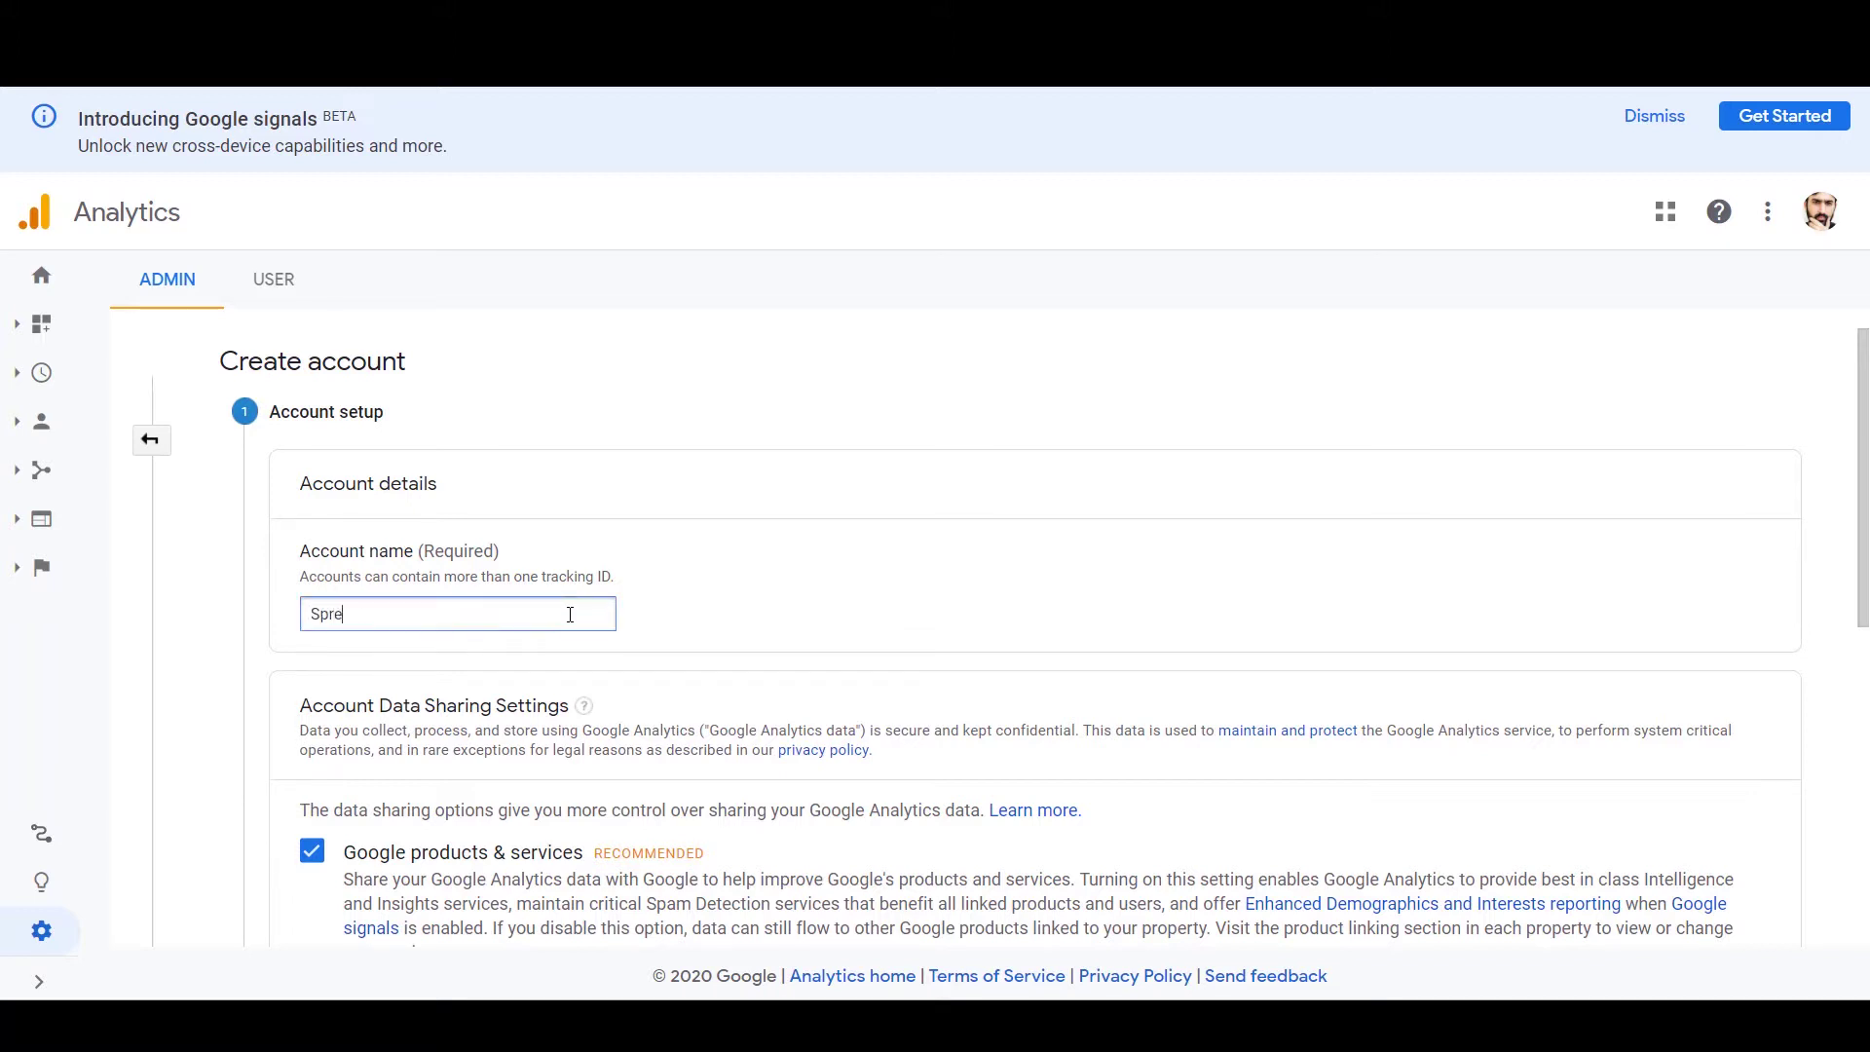
pyautogui.write('adshirt')
pyautogui.press('BackSpace')
pyautogui.press('BackSpace')
pyautogui.press('BackSpace')
pyautogui.write('op')
# Step: Keep all four recommended data sharing options enabled and proceed to choosing what to measure
pyautogui.scroll(-4, 395, 581)
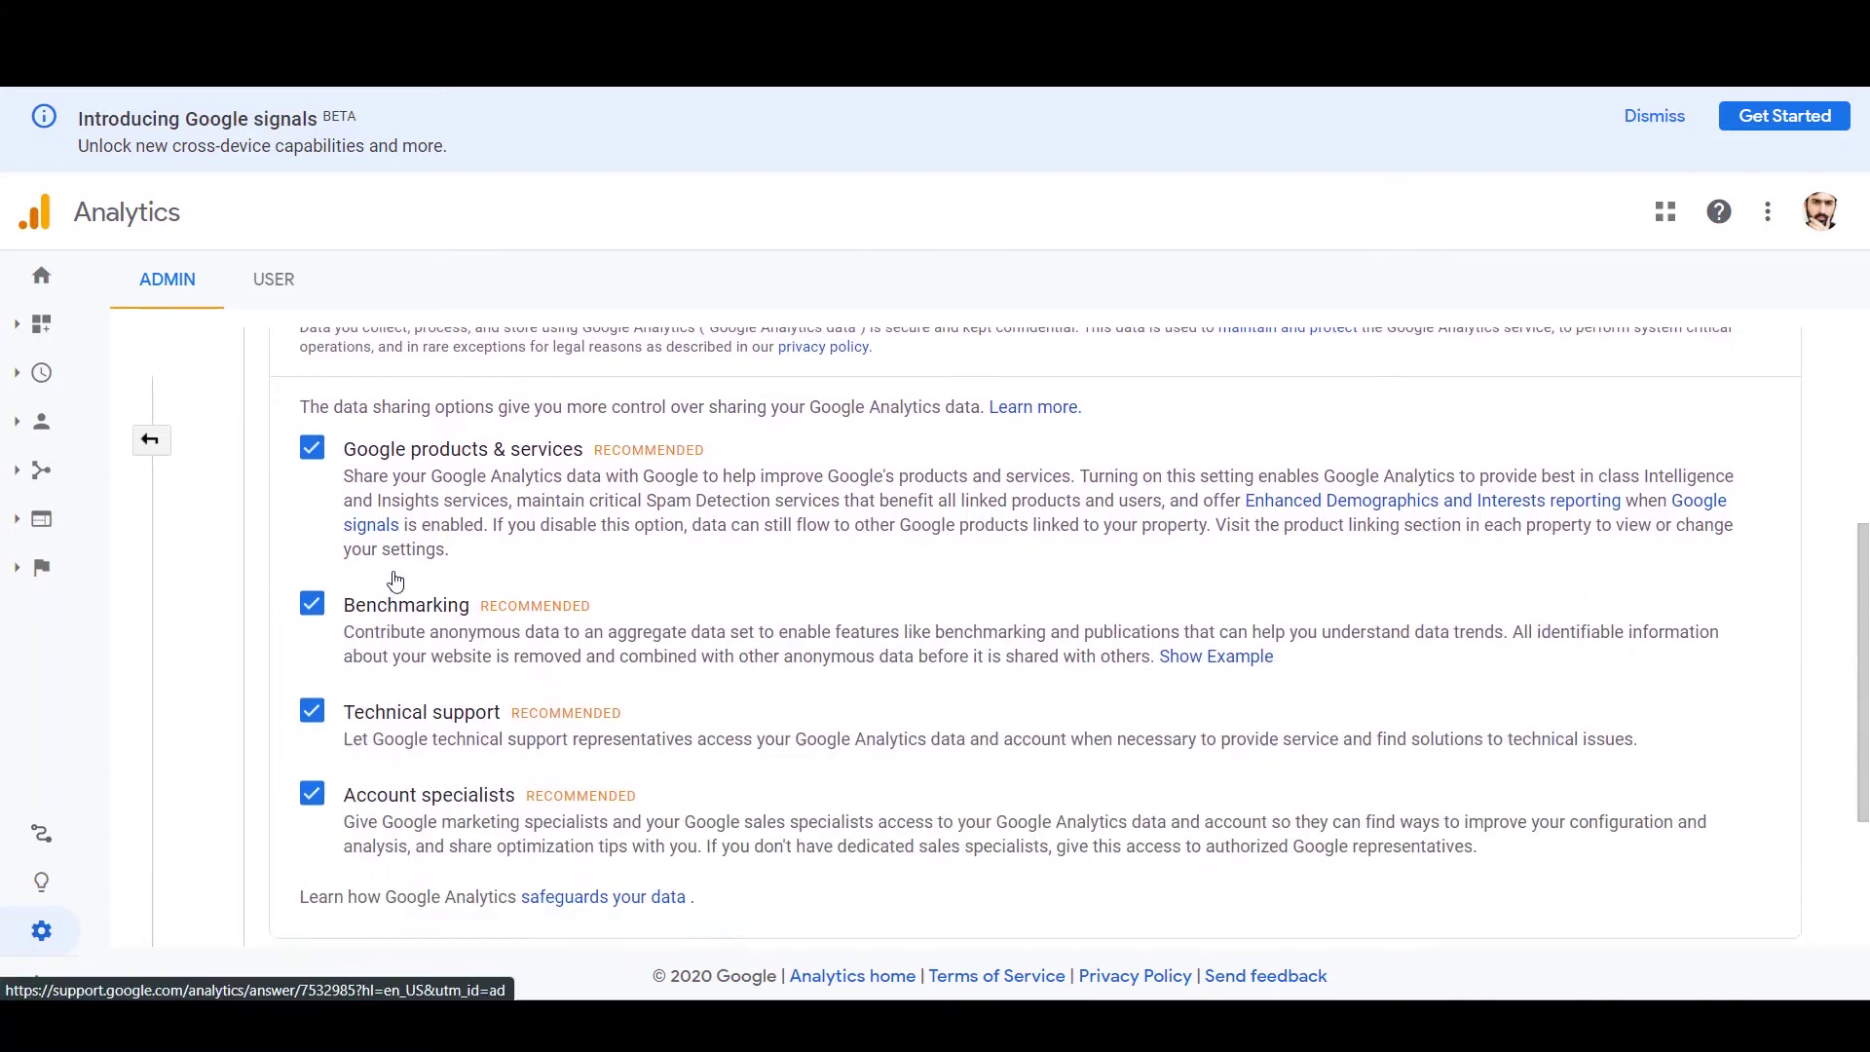
pyautogui.scroll(-1, 394, 582)
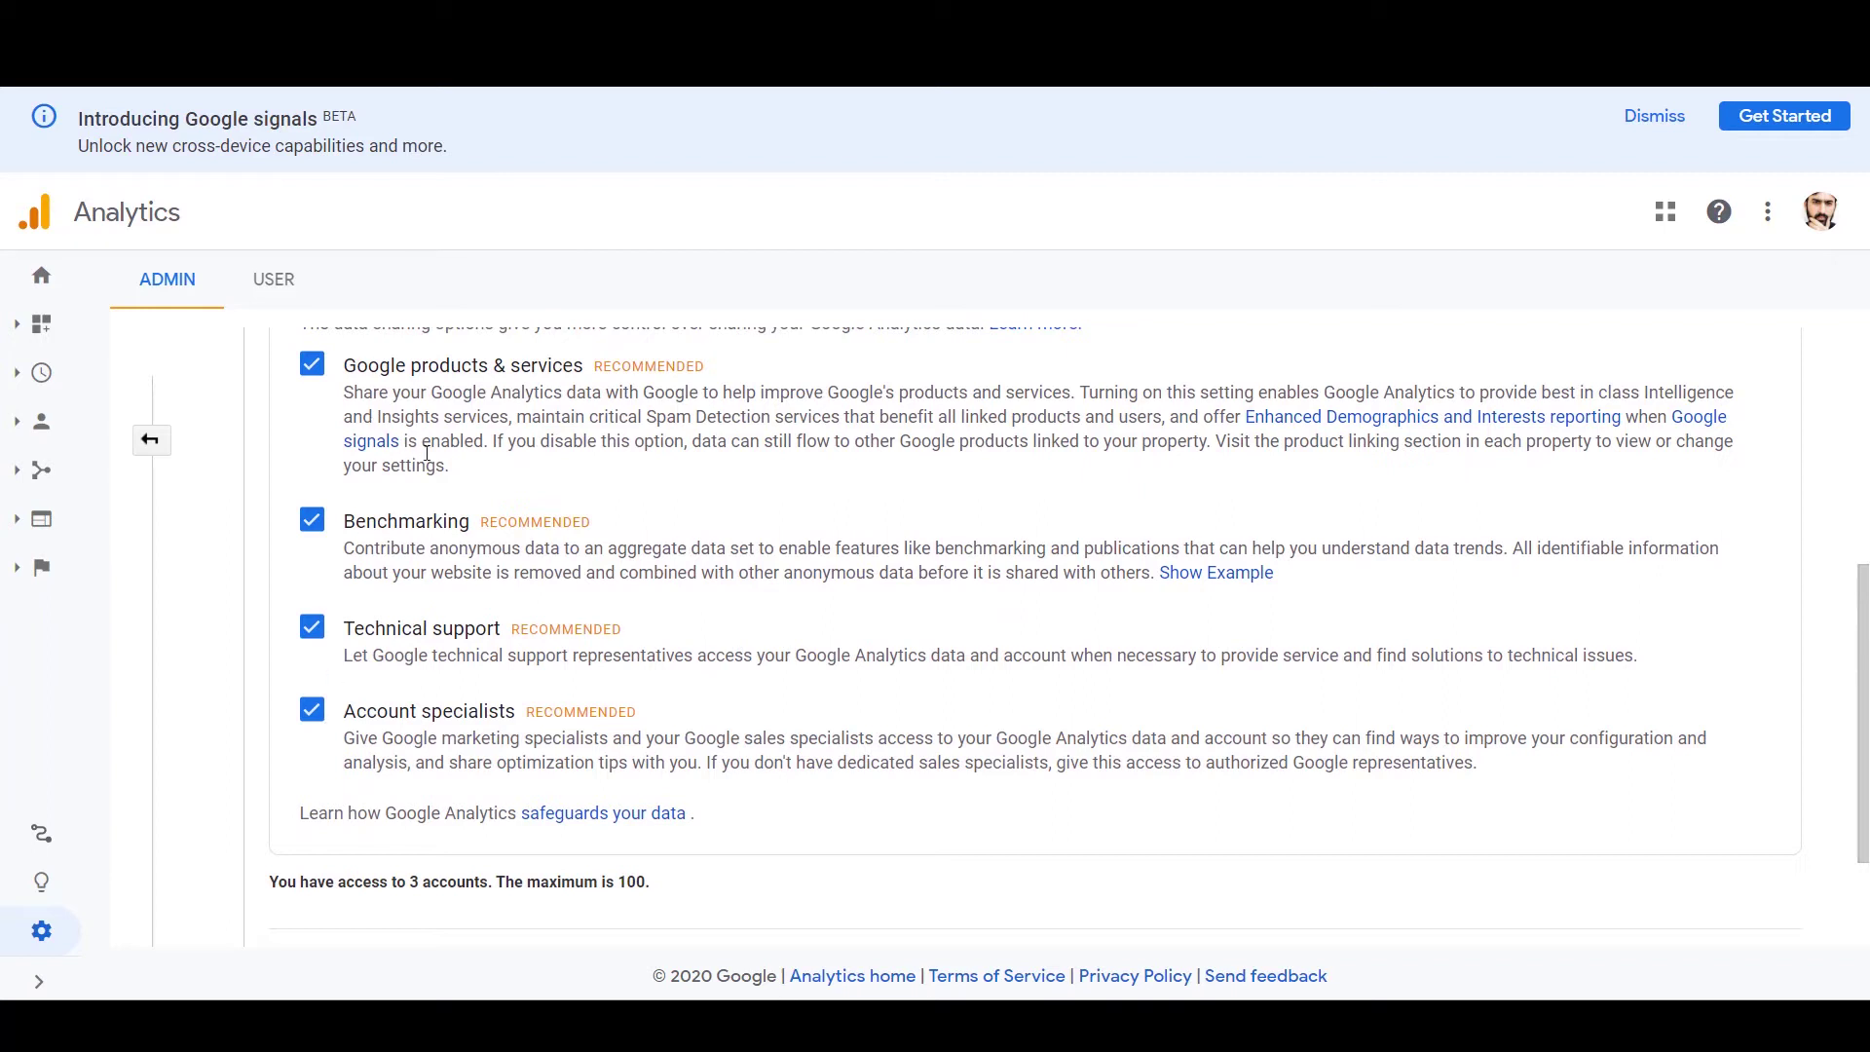
pyautogui.scroll(-1, 516, 520)
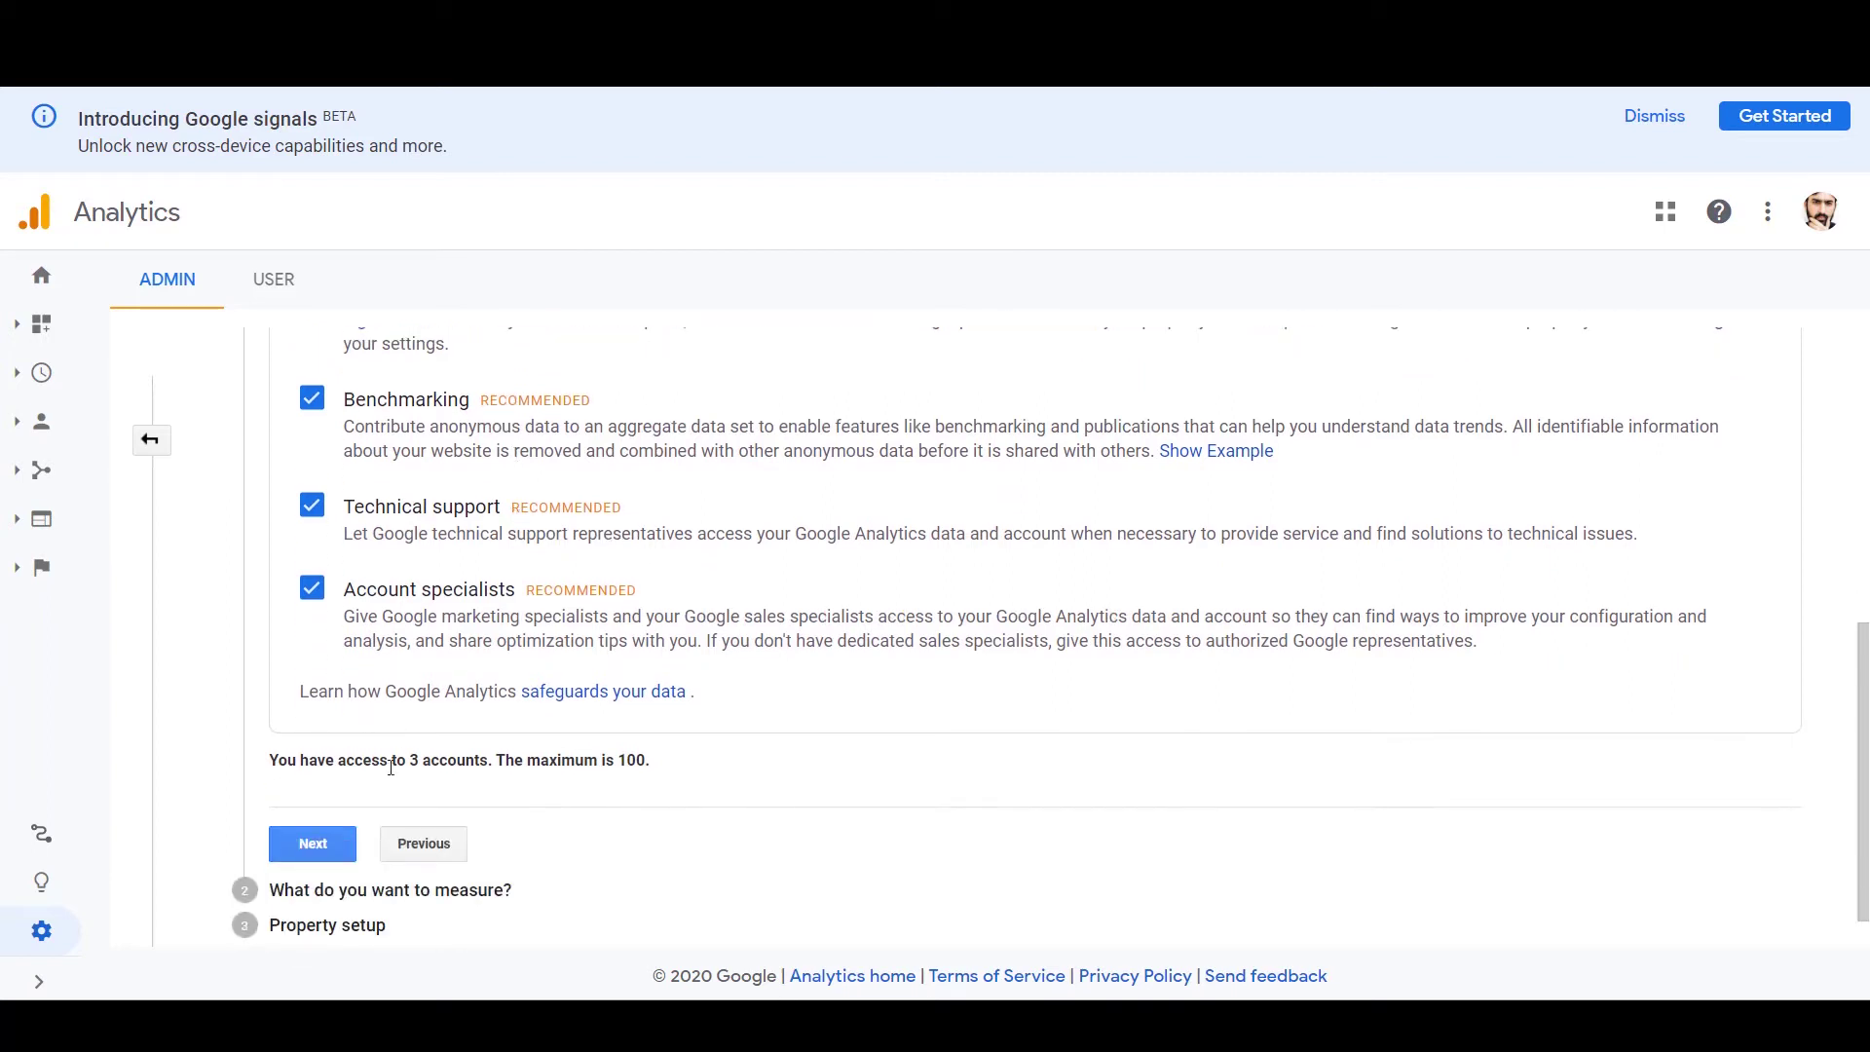
pyautogui.click(314, 850)
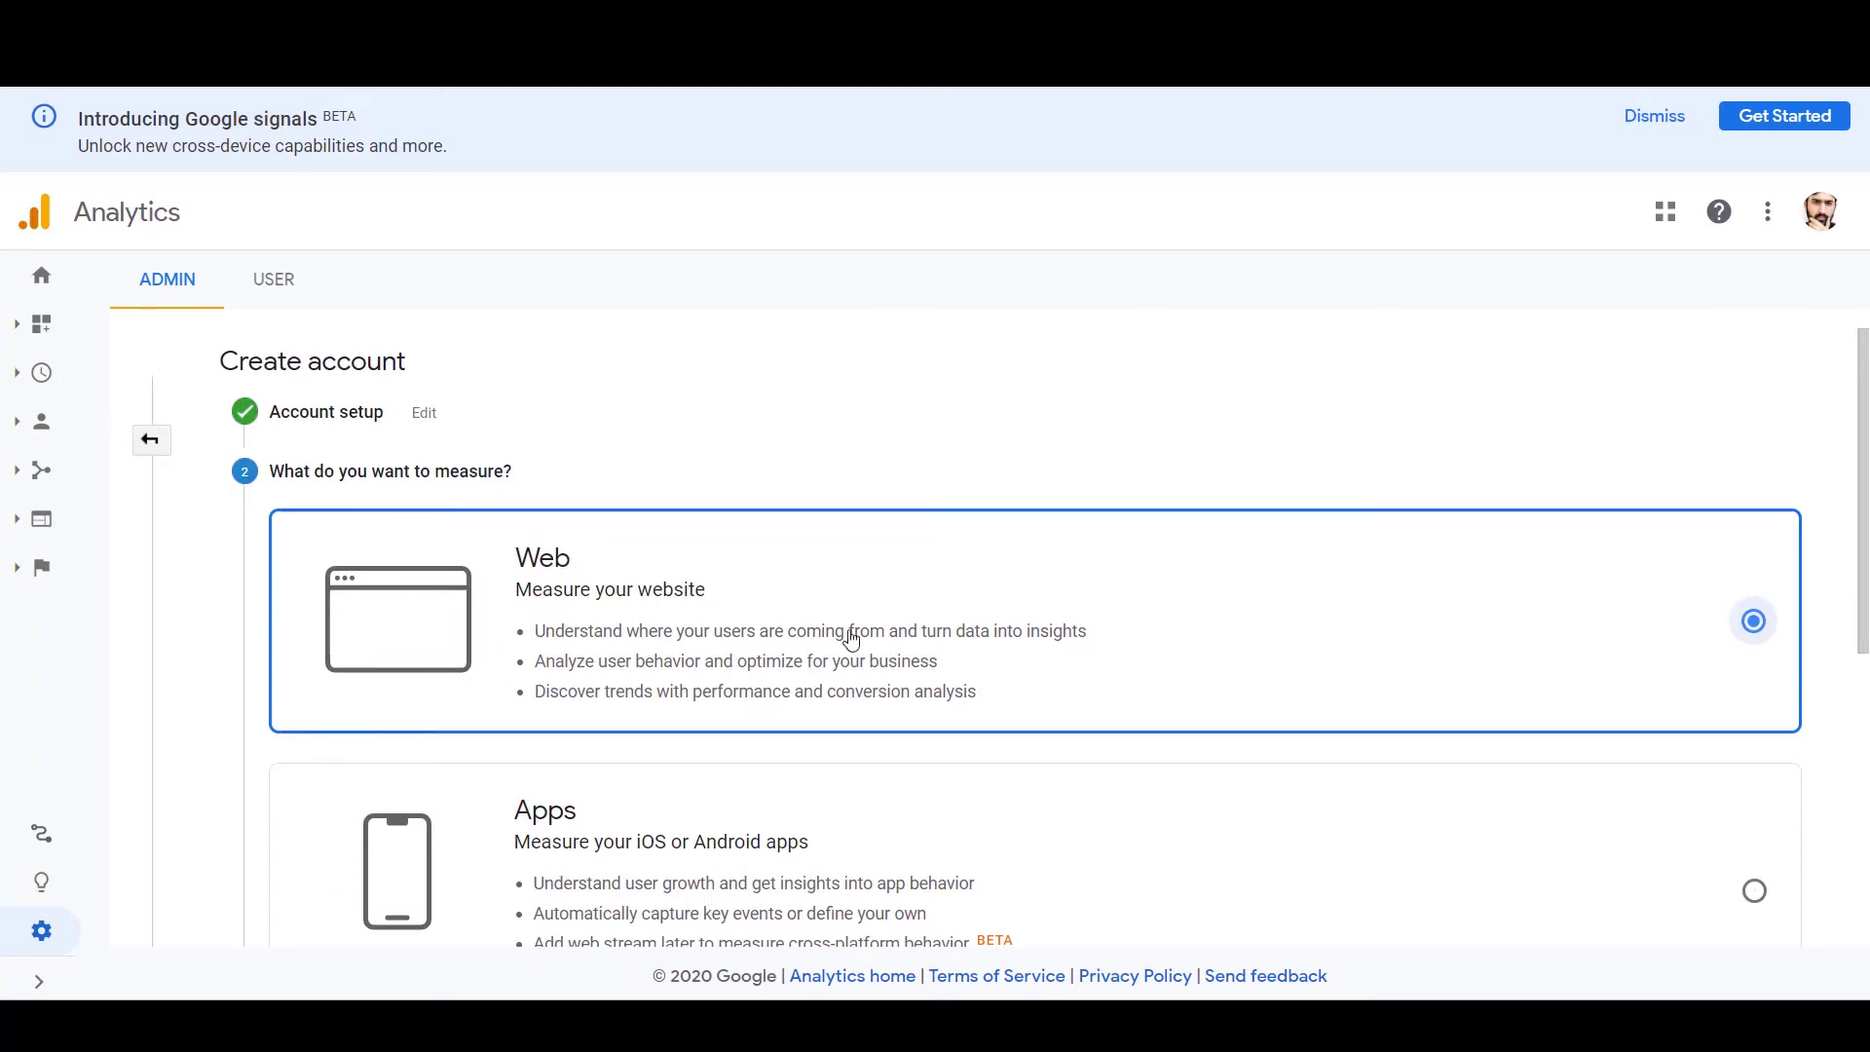
# Step: Keep Web as what to measure, continue to the property setup and name the website Spreadshop
pyautogui.scroll(-3, 847, 643)
pyautogui.scroll(-3, 843, 648)
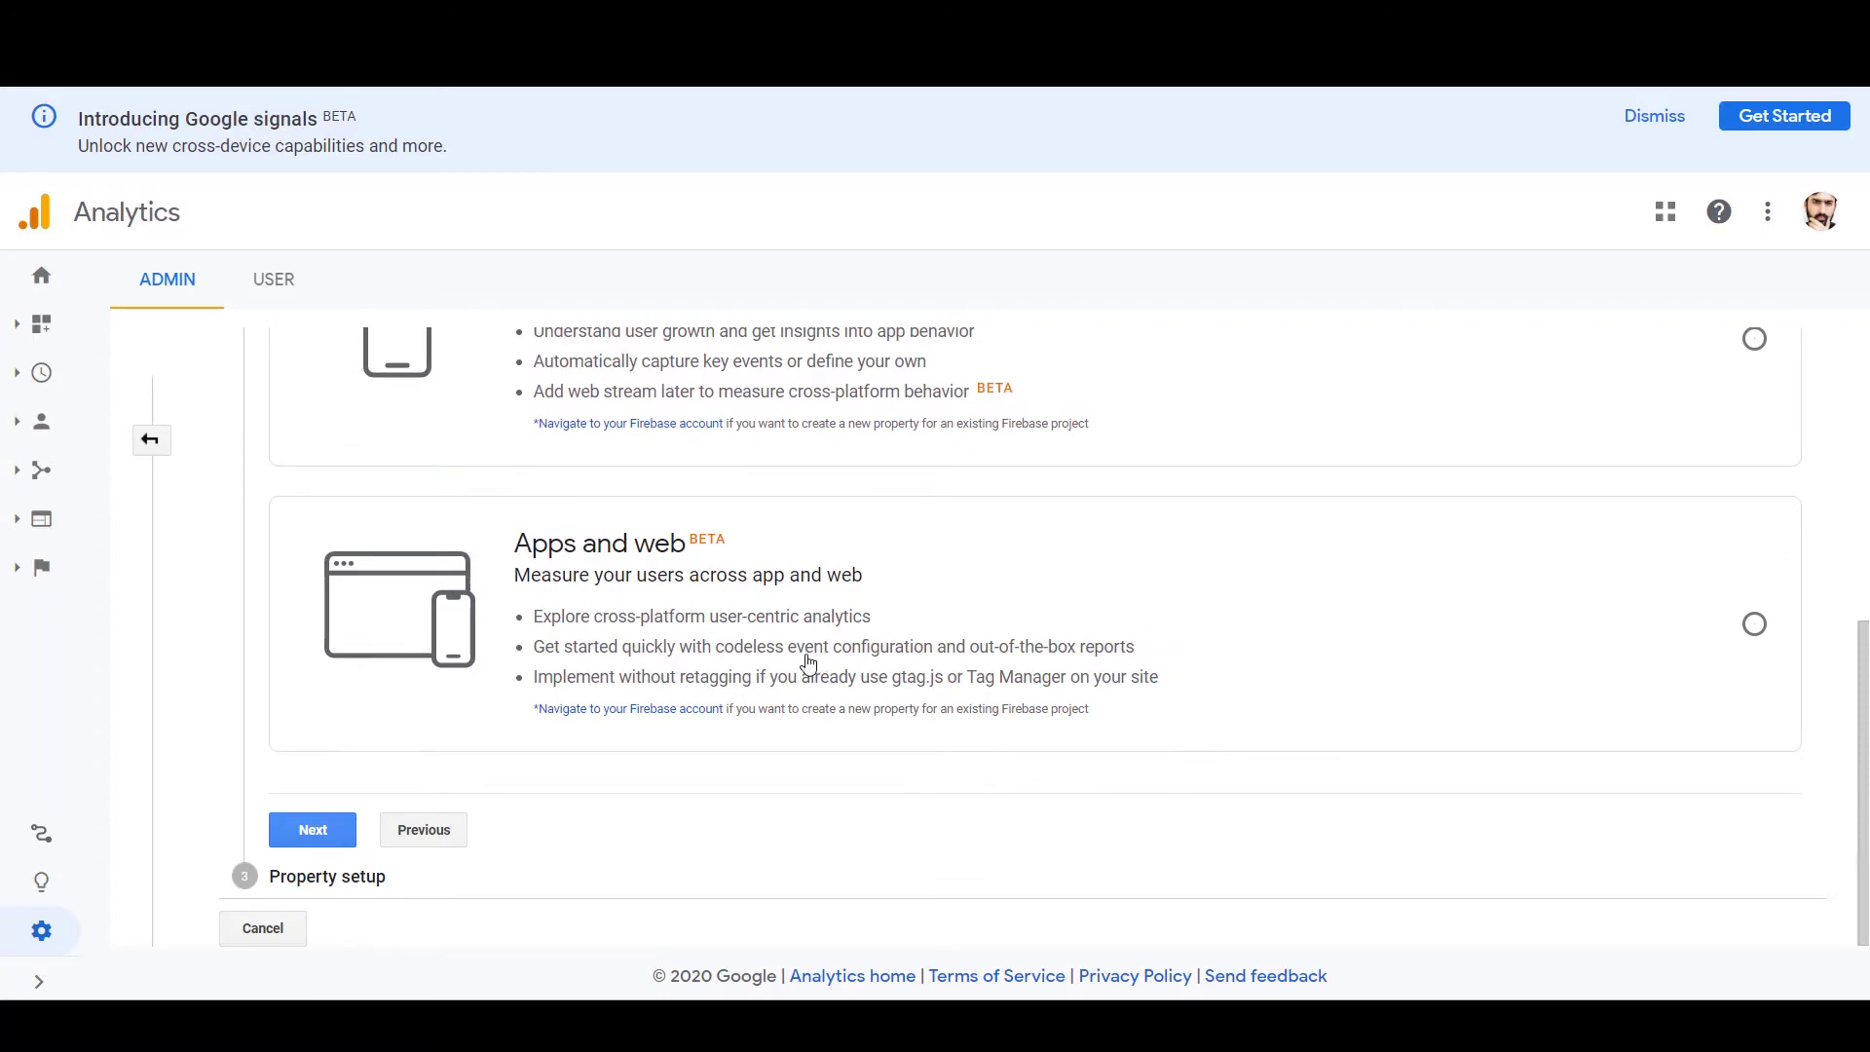
pyautogui.scroll(5, 807, 664)
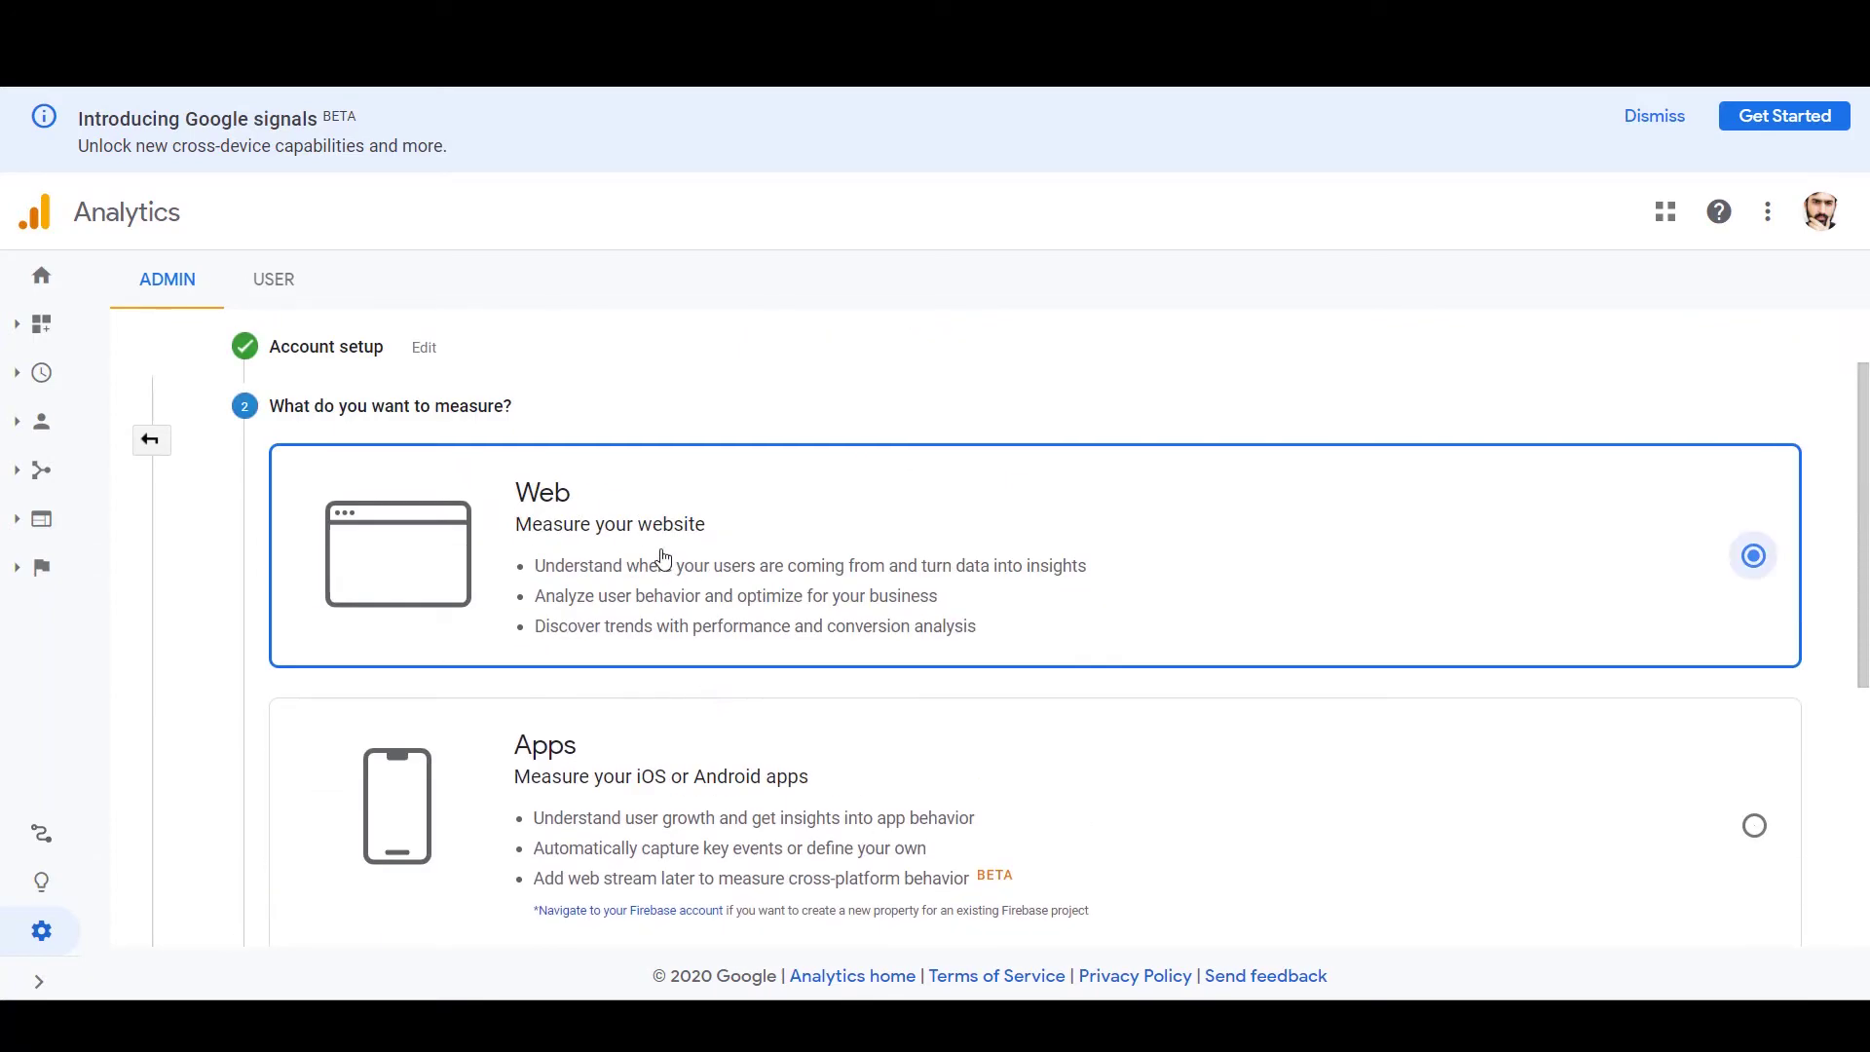
pyautogui.scroll(-5, 661, 558)
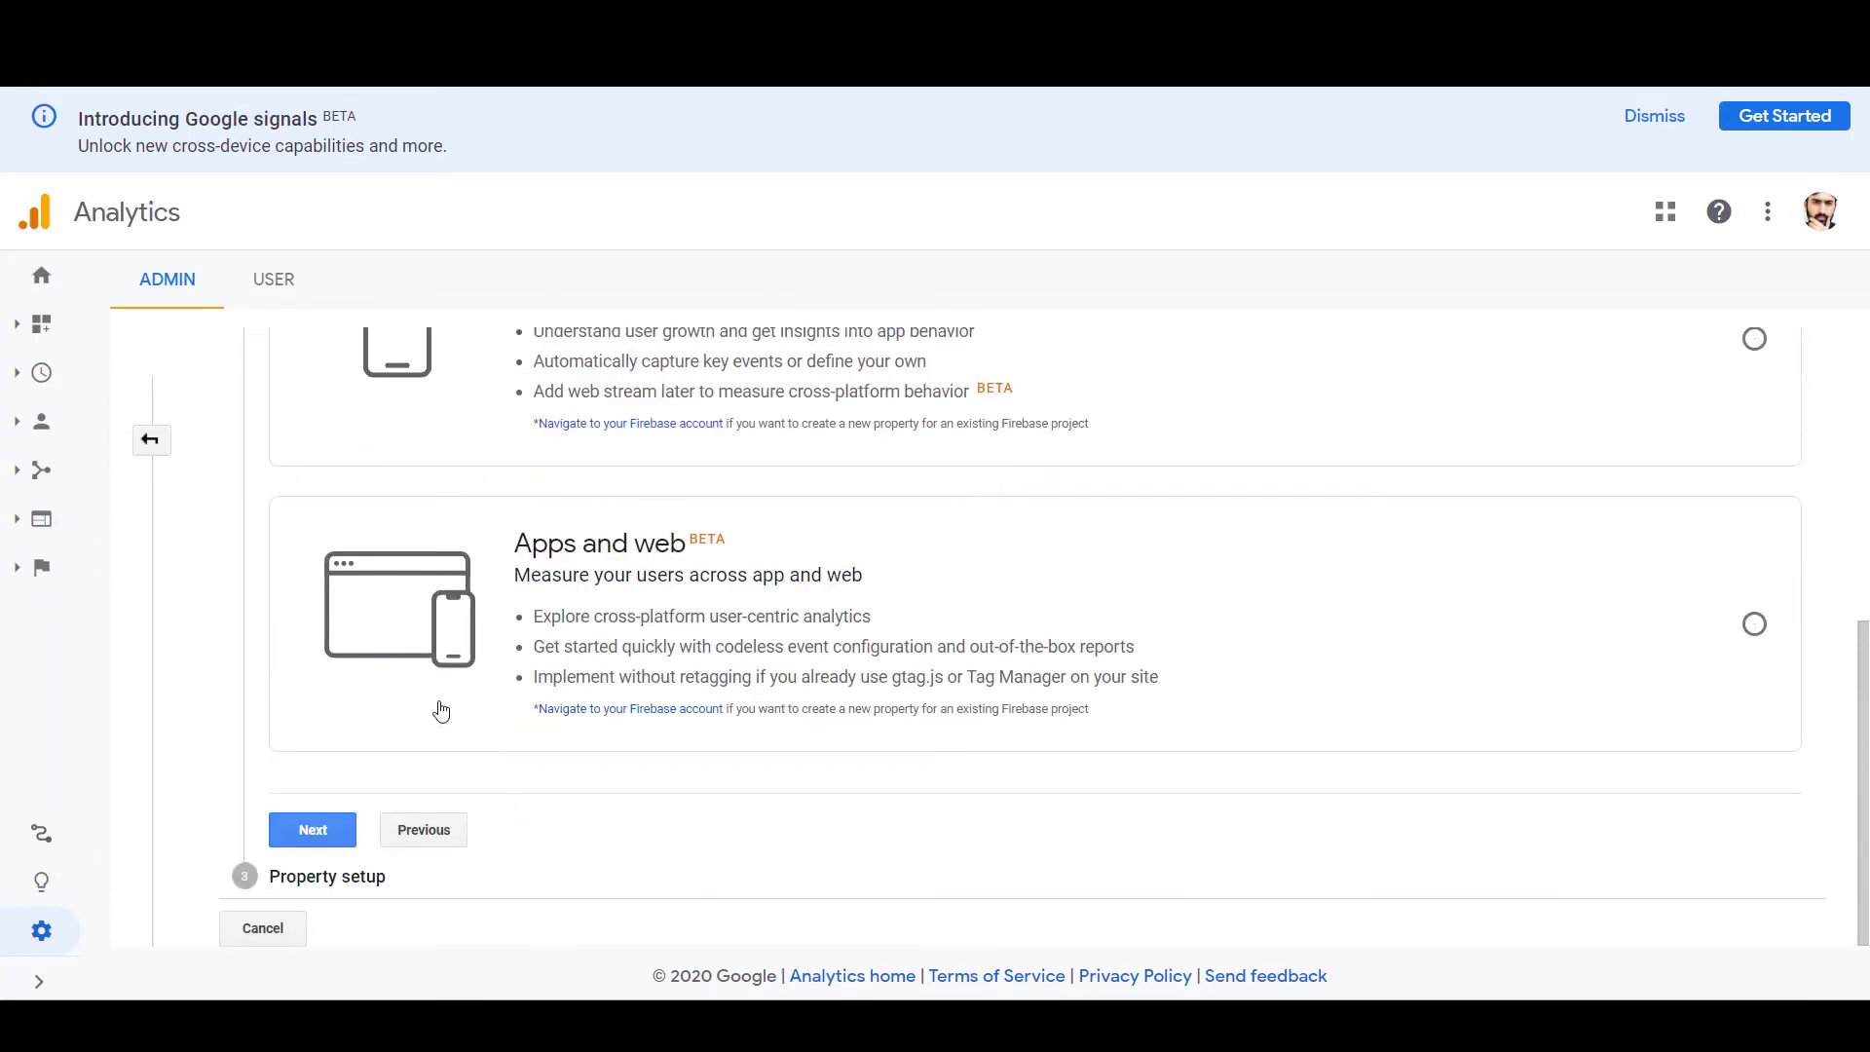
pyautogui.click(313, 831)
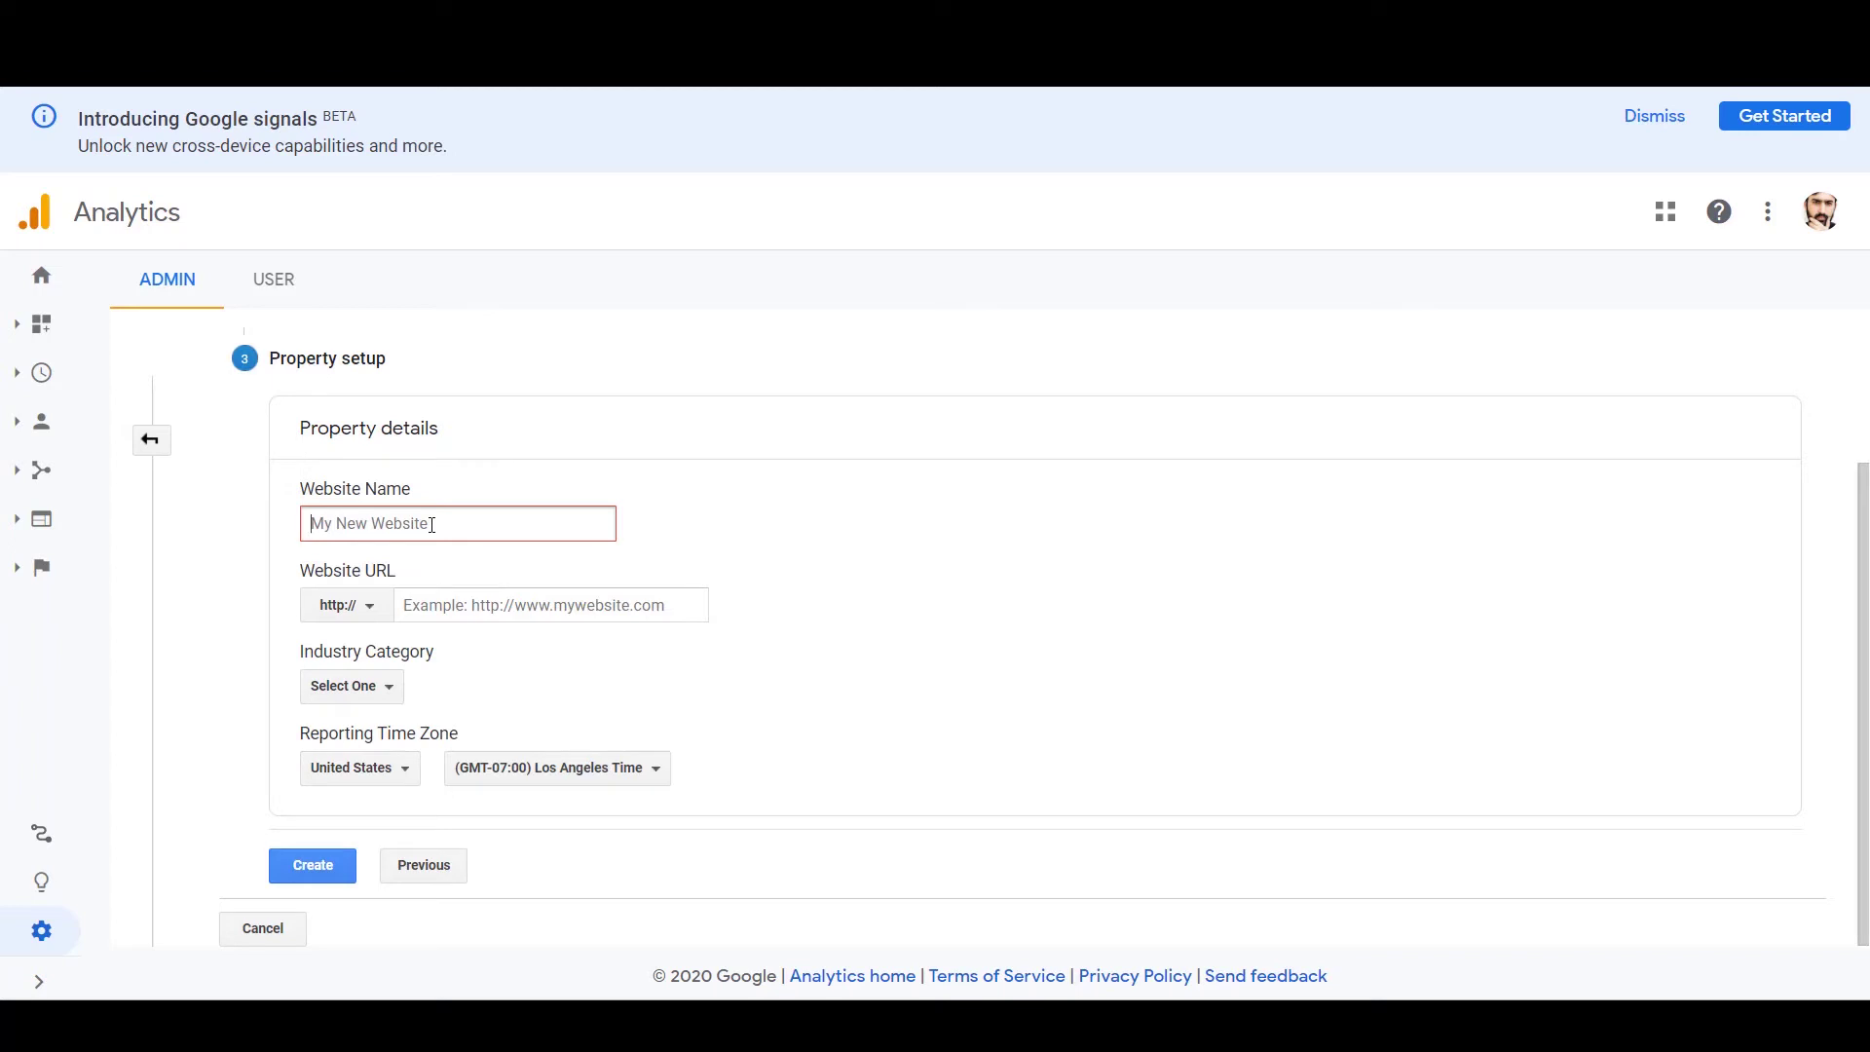
pyautogui.write('Spreadshop')
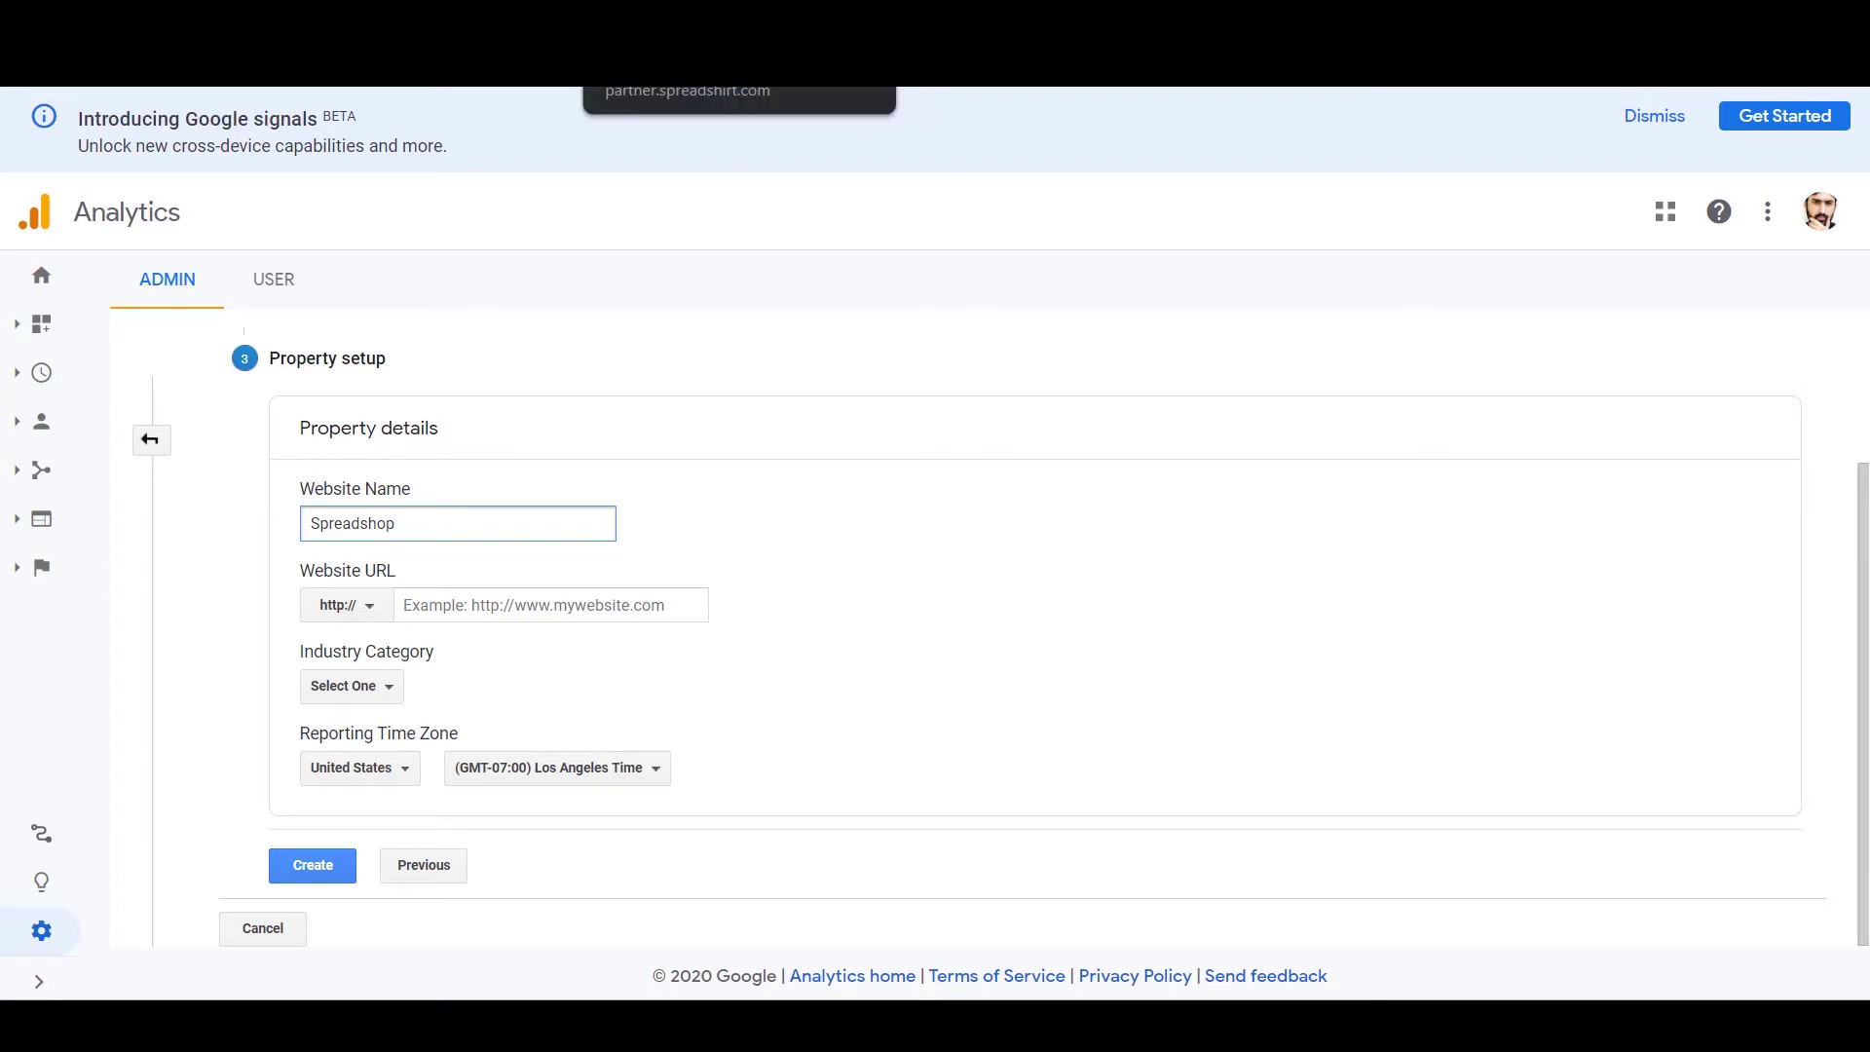
# Step: Switch to the Spreadshirt partner area and select the full shop URL in the preview of the shop name and SEO data
pyautogui.click(682, 73)
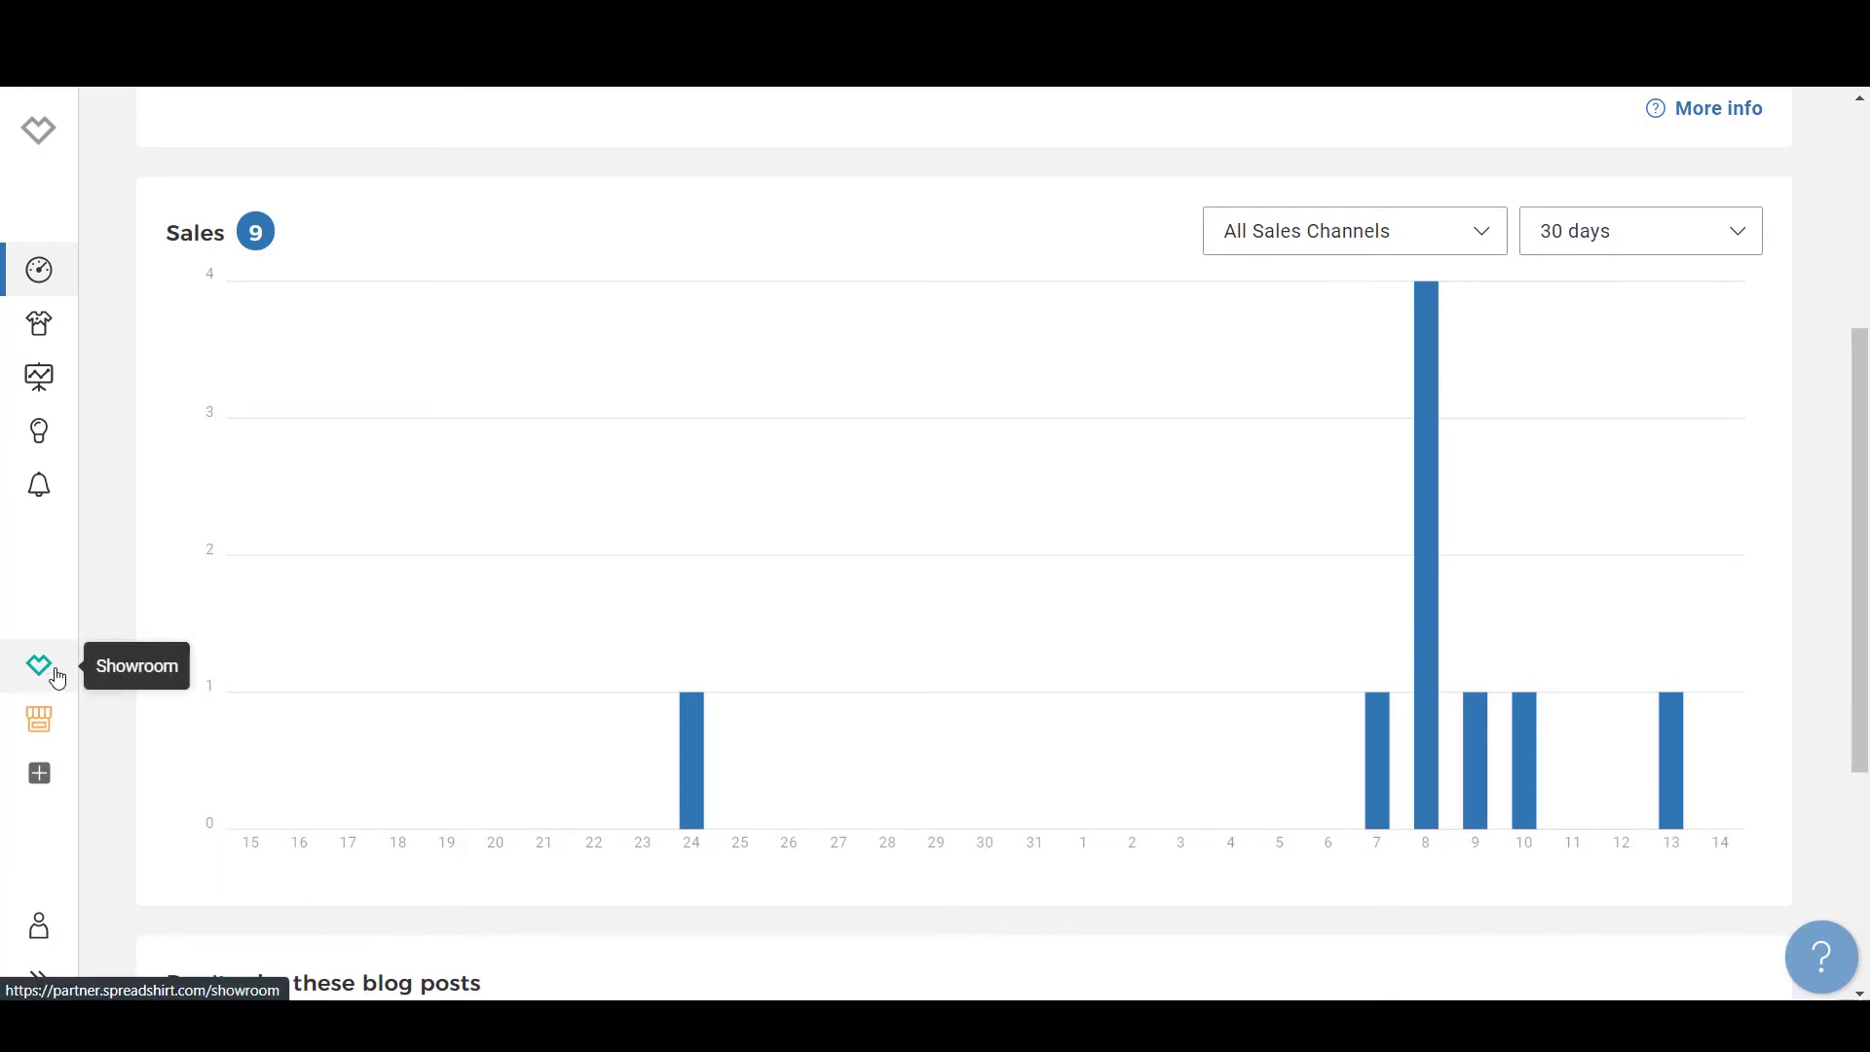
pyautogui.click(40, 733)
pyautogui.click(324, 210)
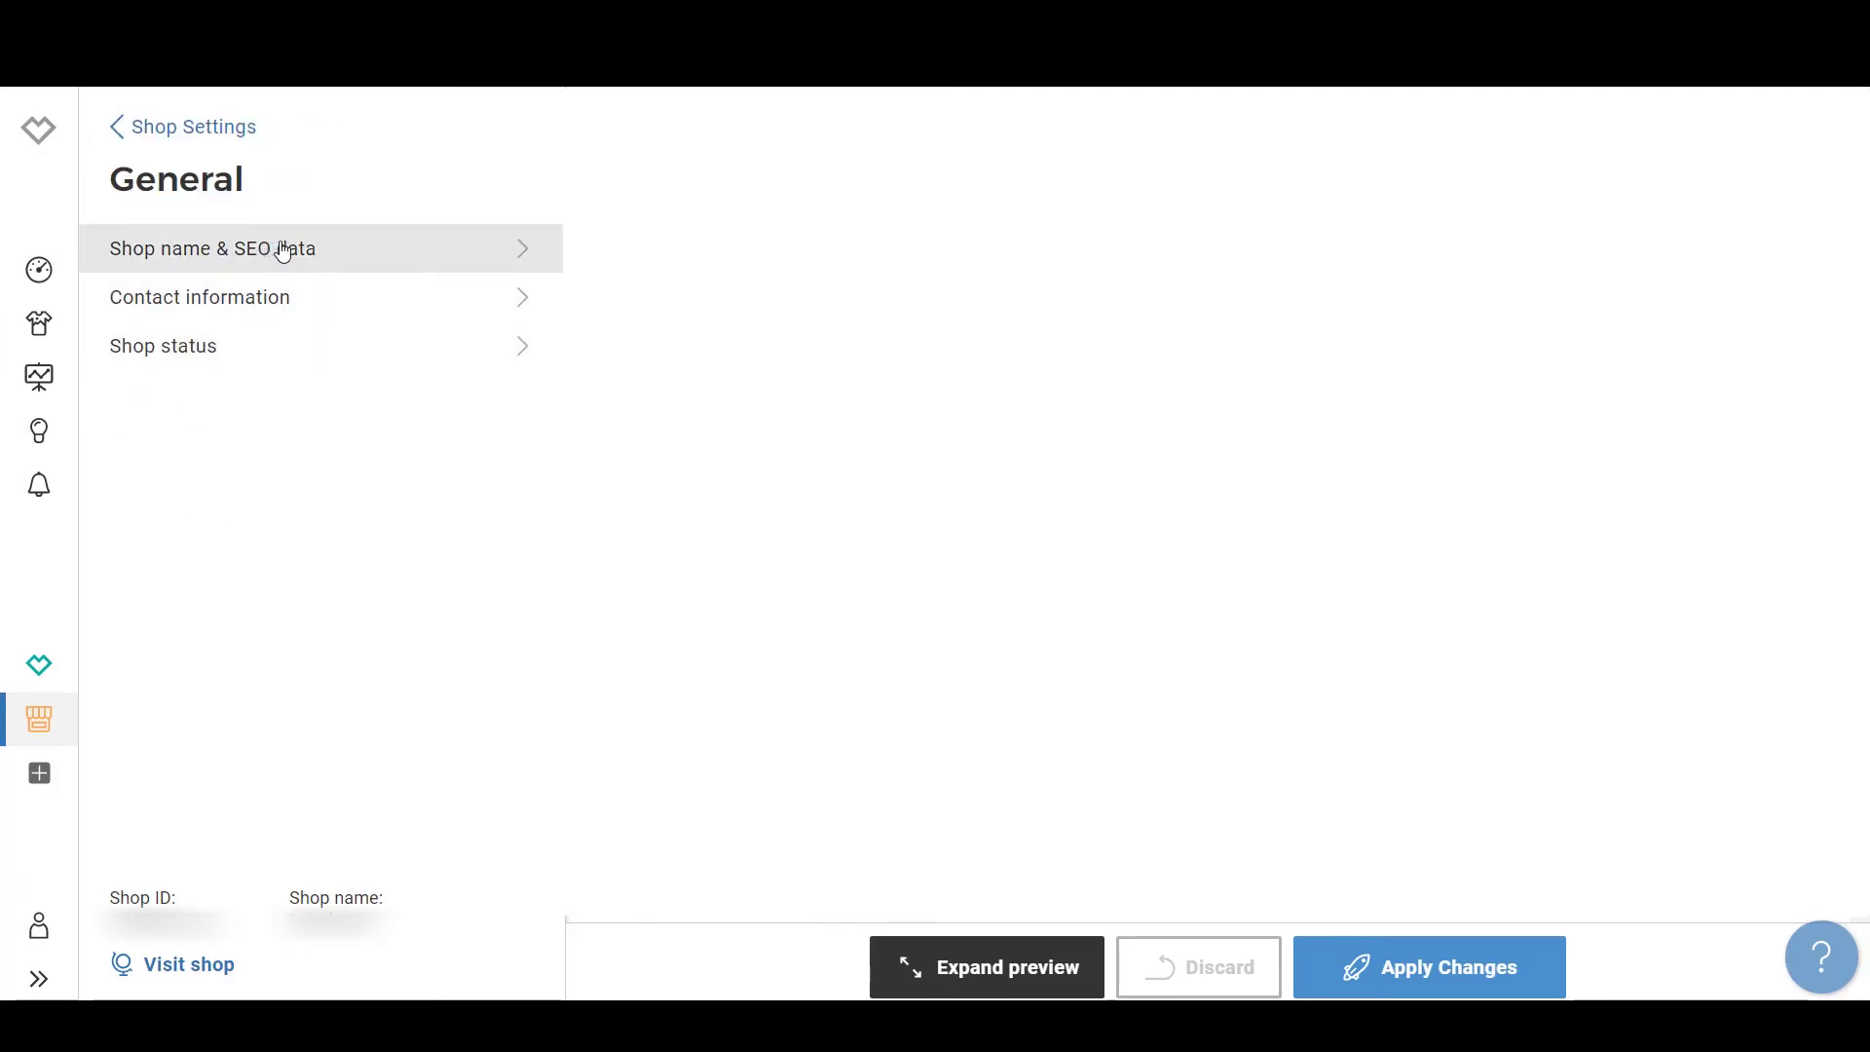
pyautogui.click(310, 258)
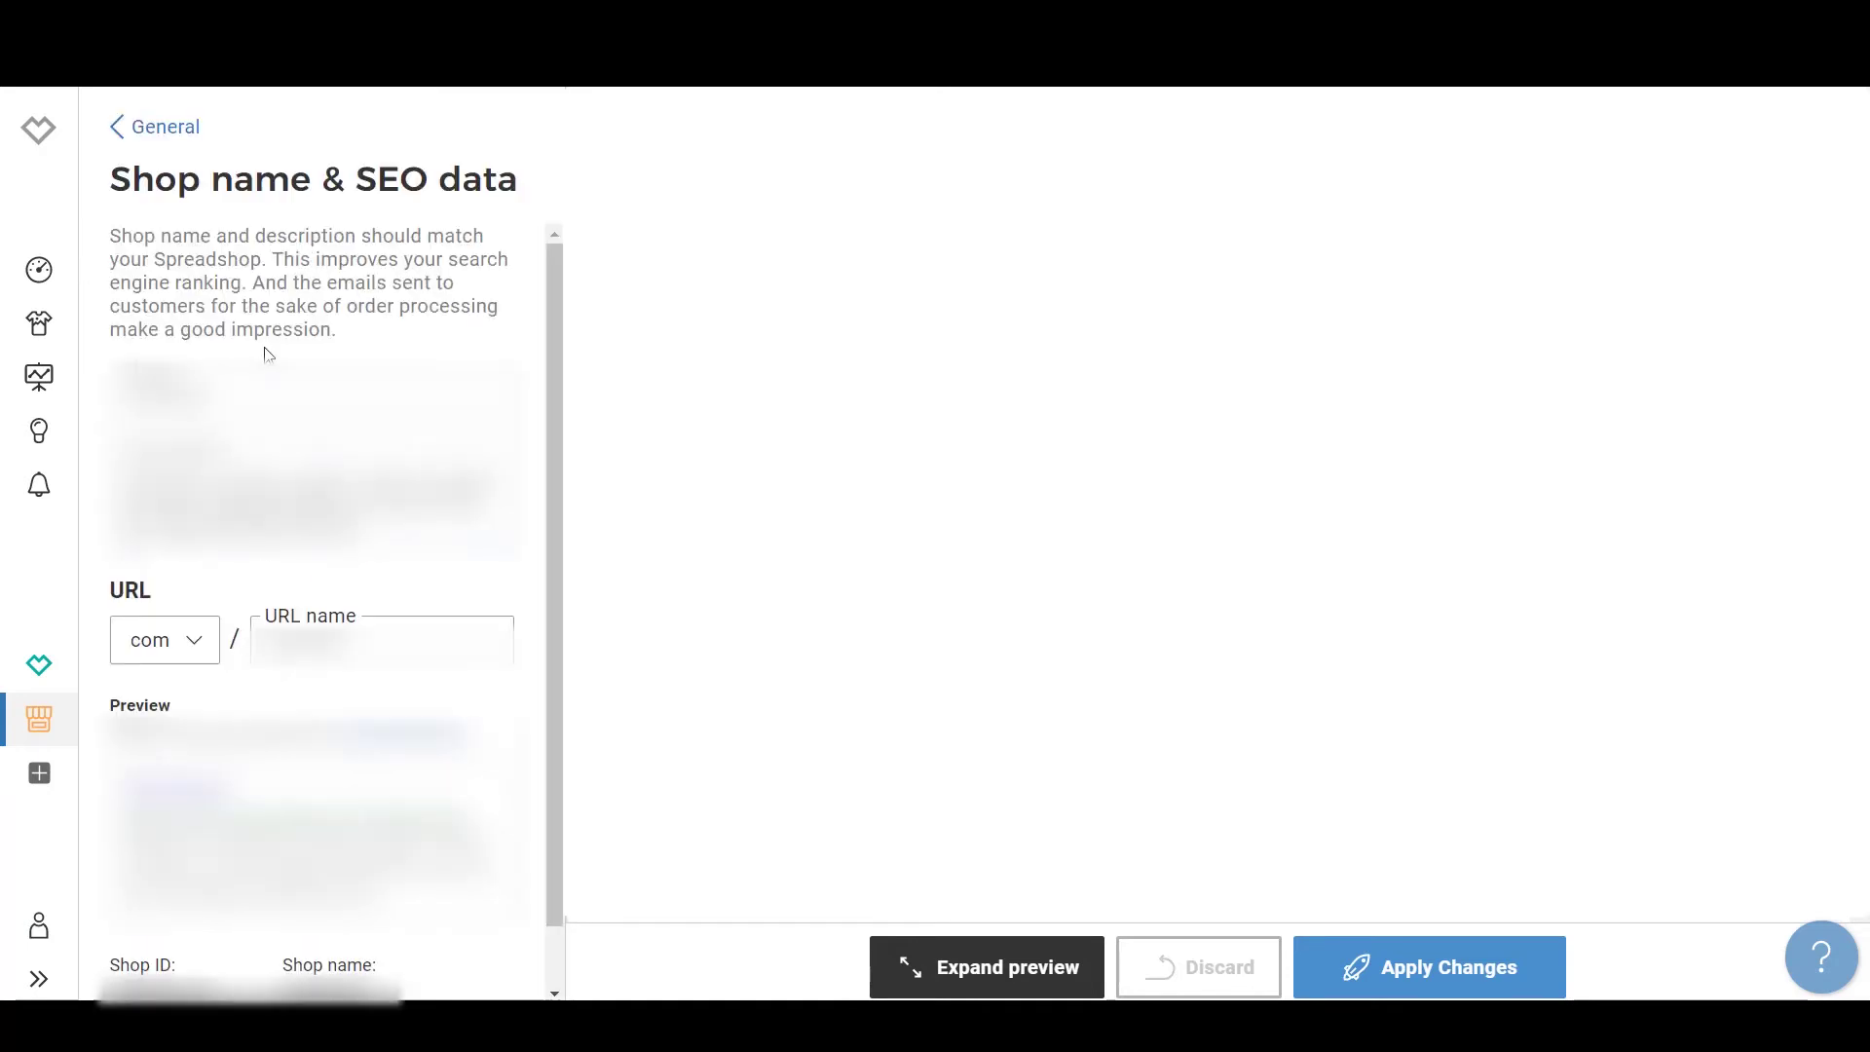
pyautogui.click(354, 658)
pyautogui.click(350, 699)
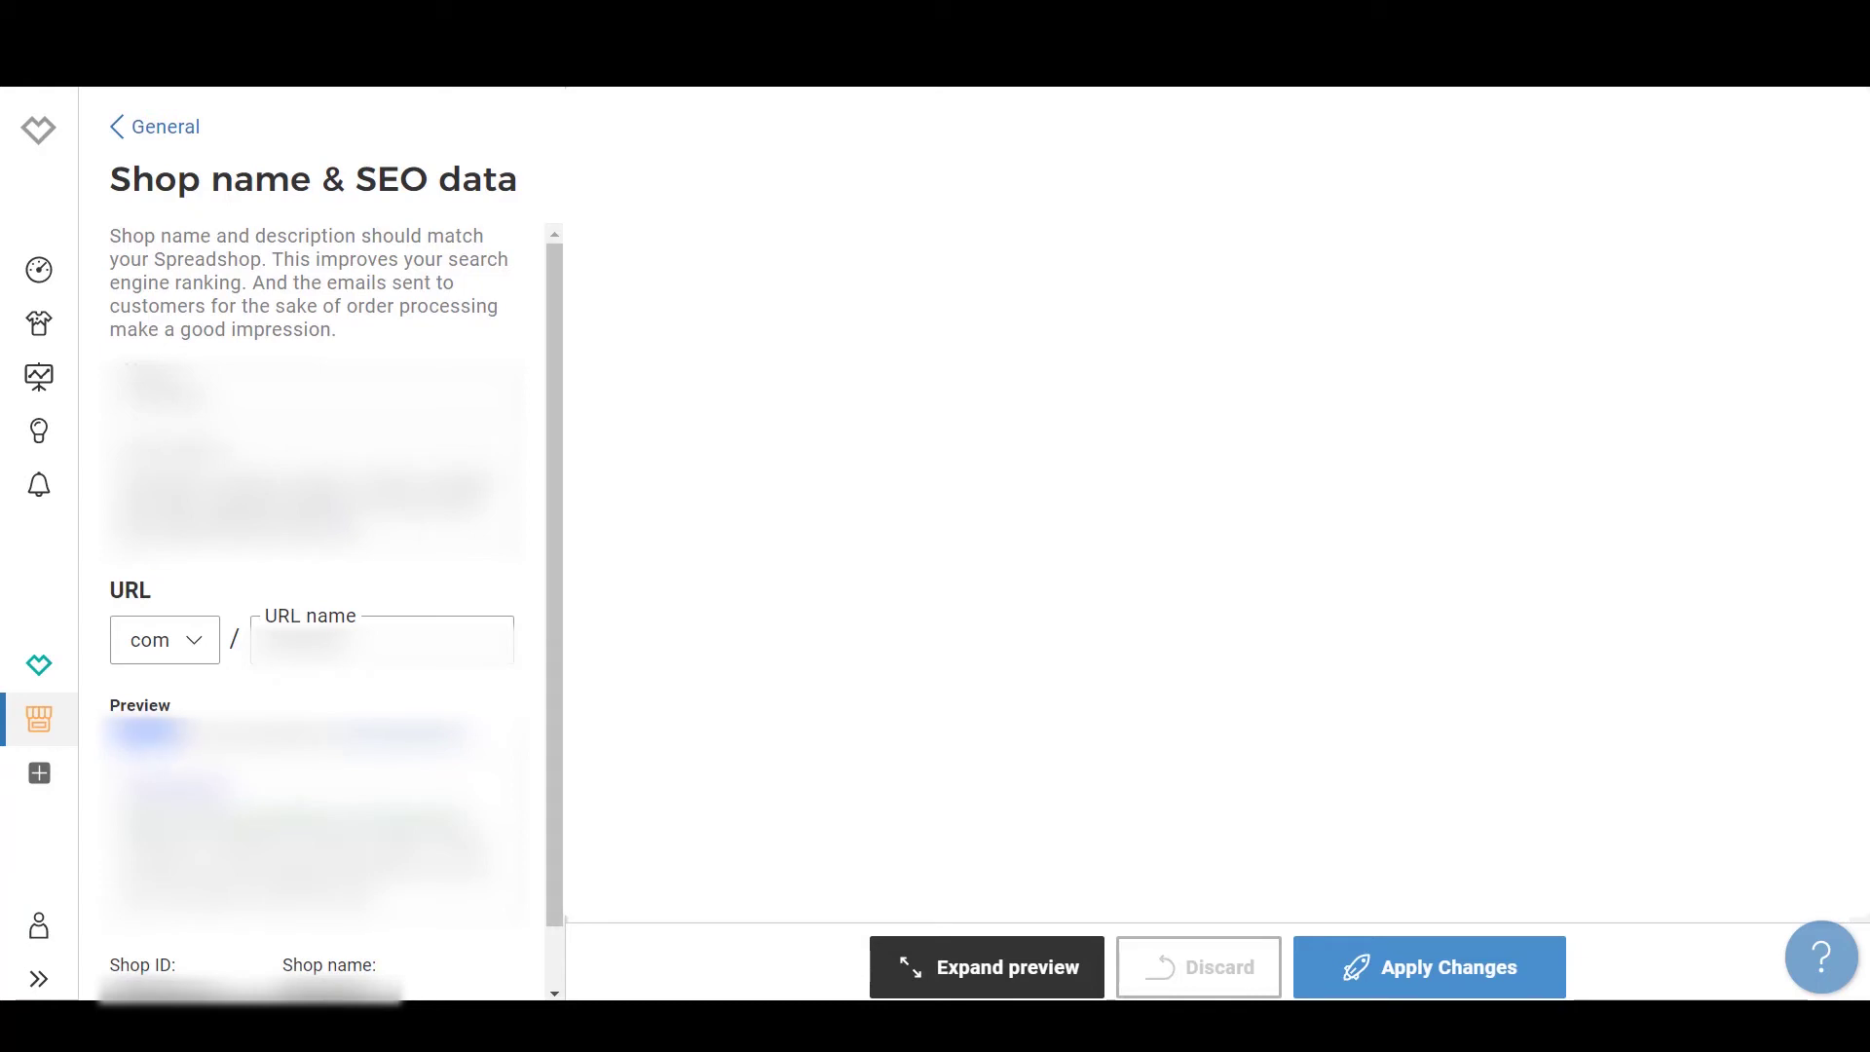
pyautogui.moveTo(185, 732); pyautogui.dragTo(472, 735)
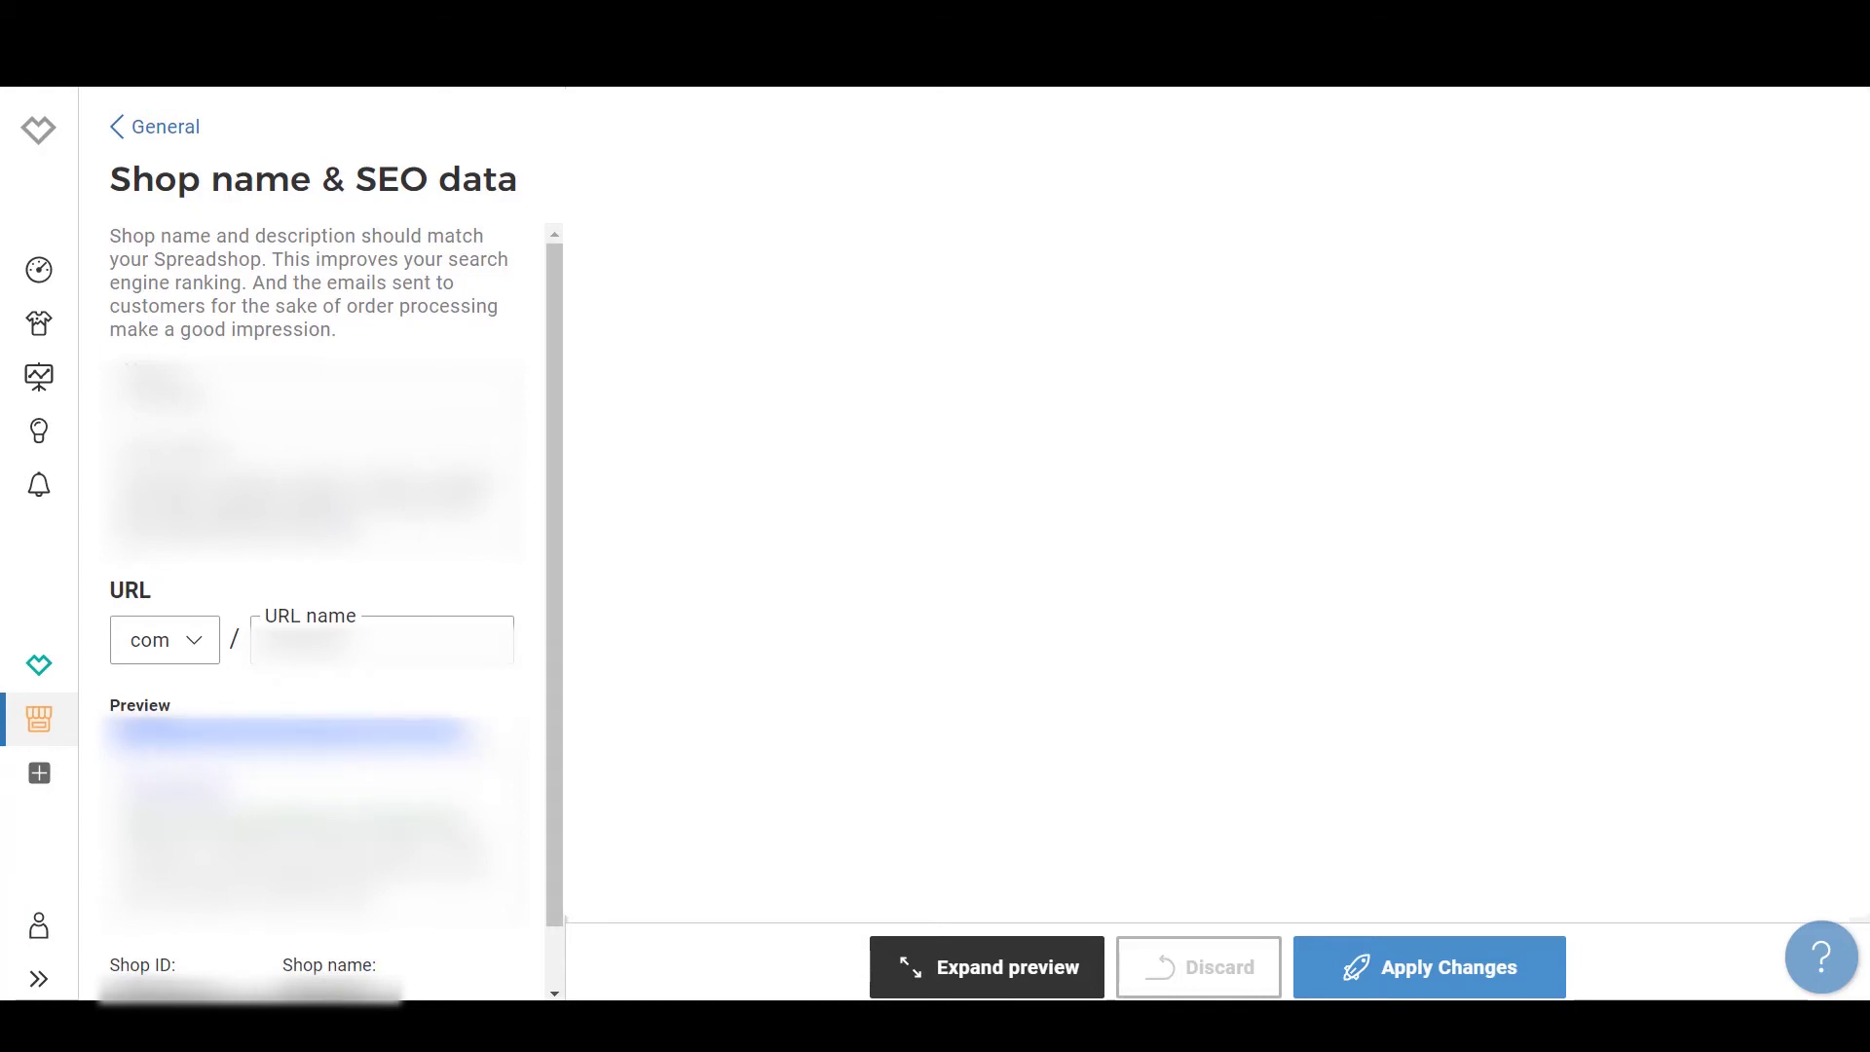
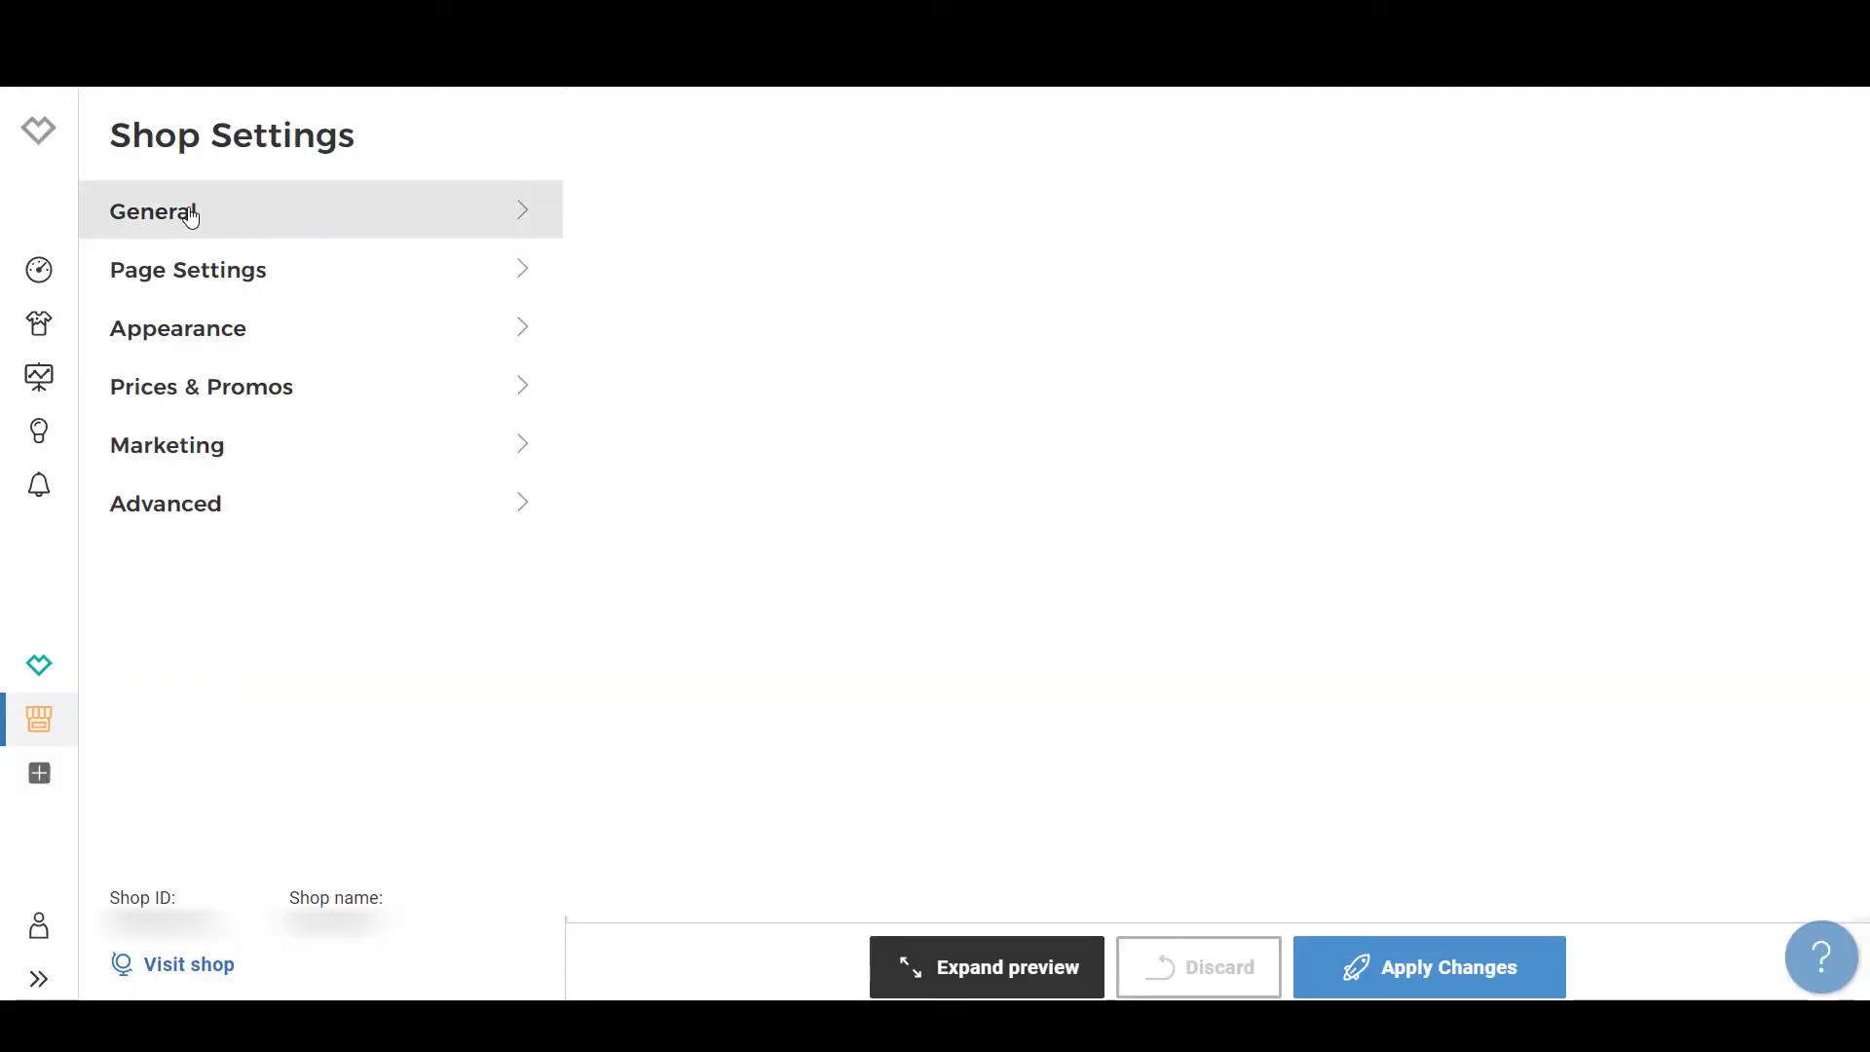
# Step: Enable Google Analytics in the shop's web analytics settings, paste the tracking ID and apply the changes
pyautogui.click(260, 445)
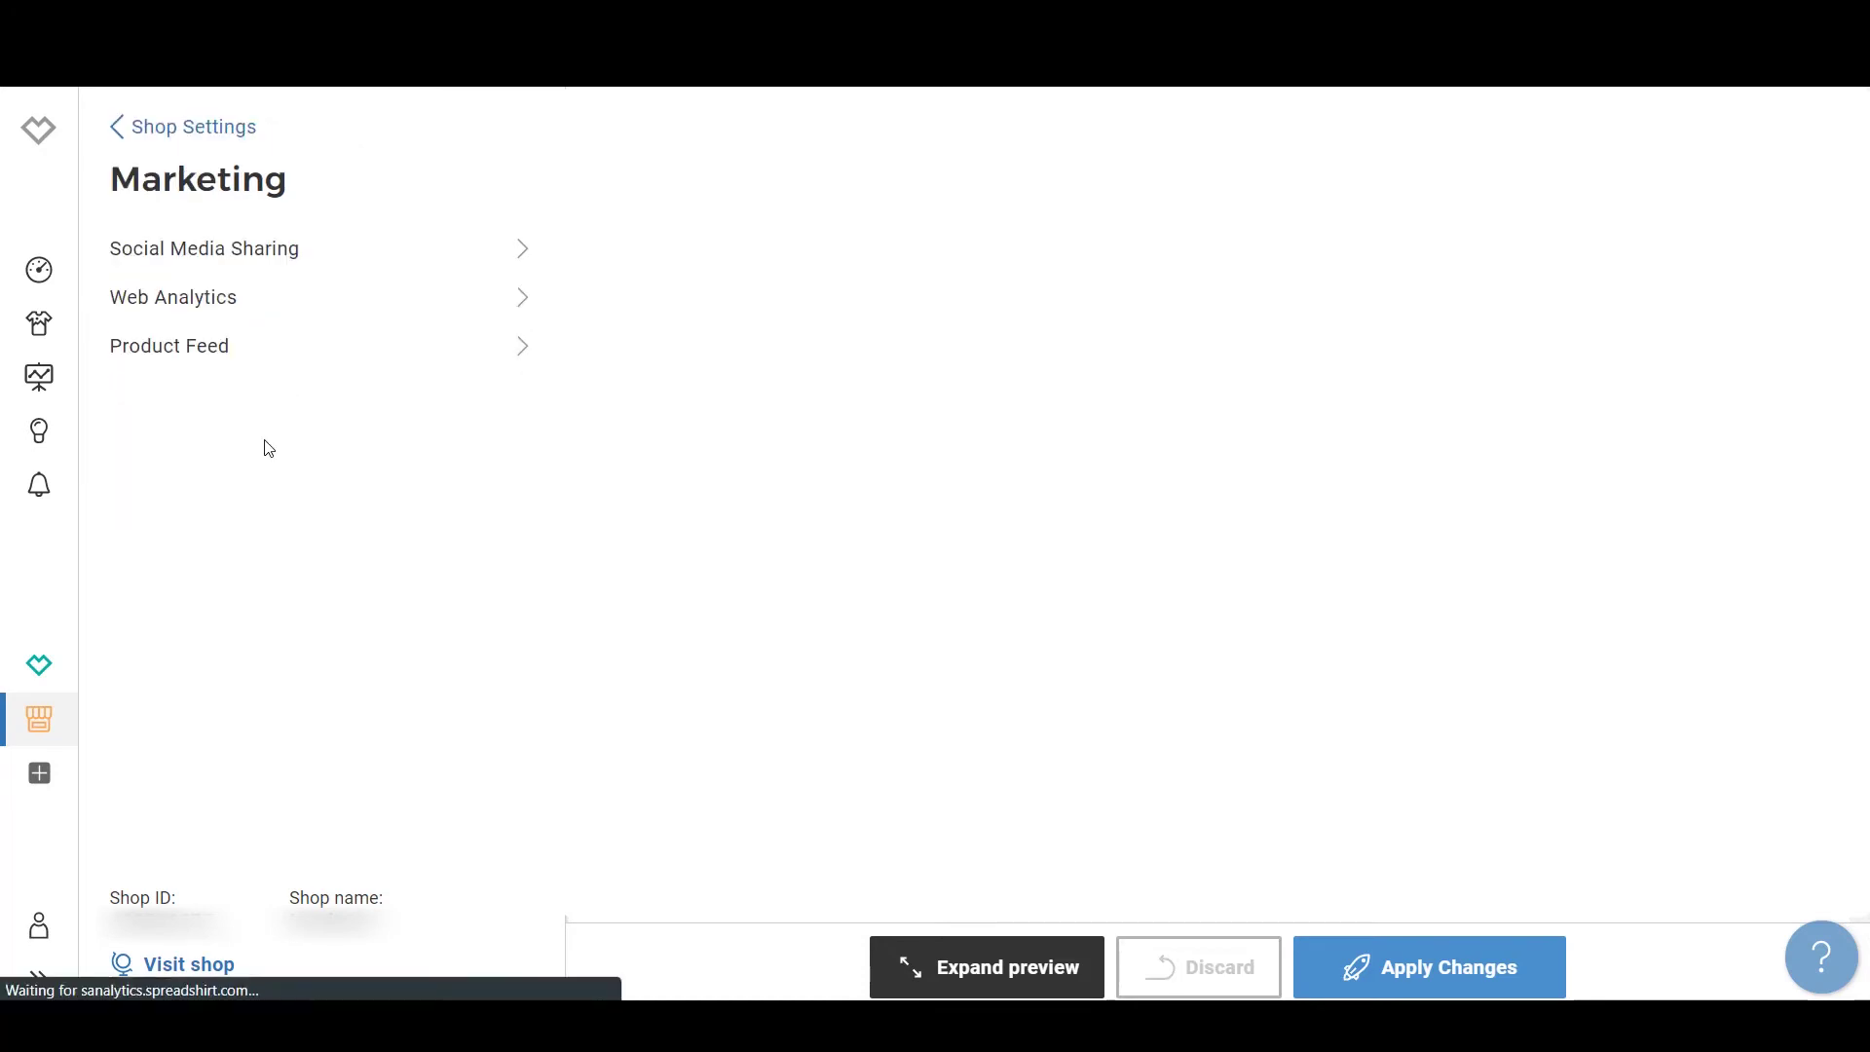
pyautogui.click(258, 310)
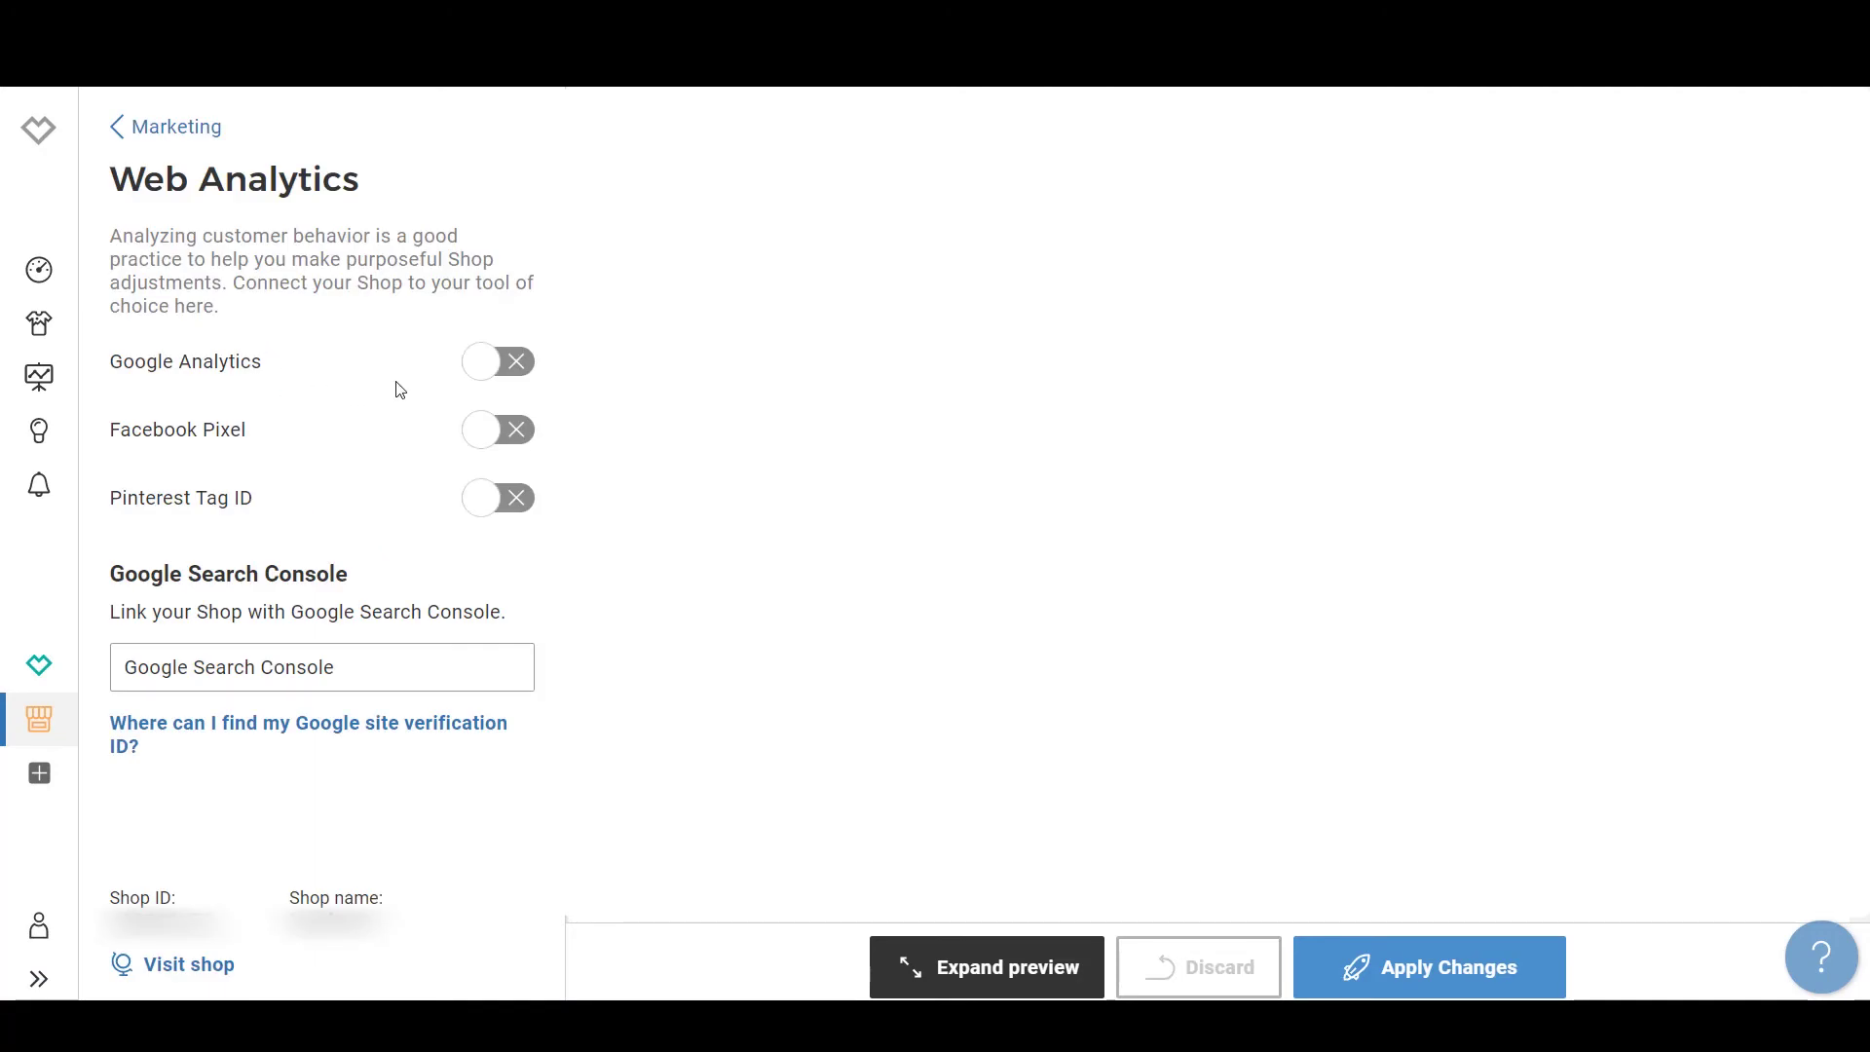
pyautogui.click(502, 370)
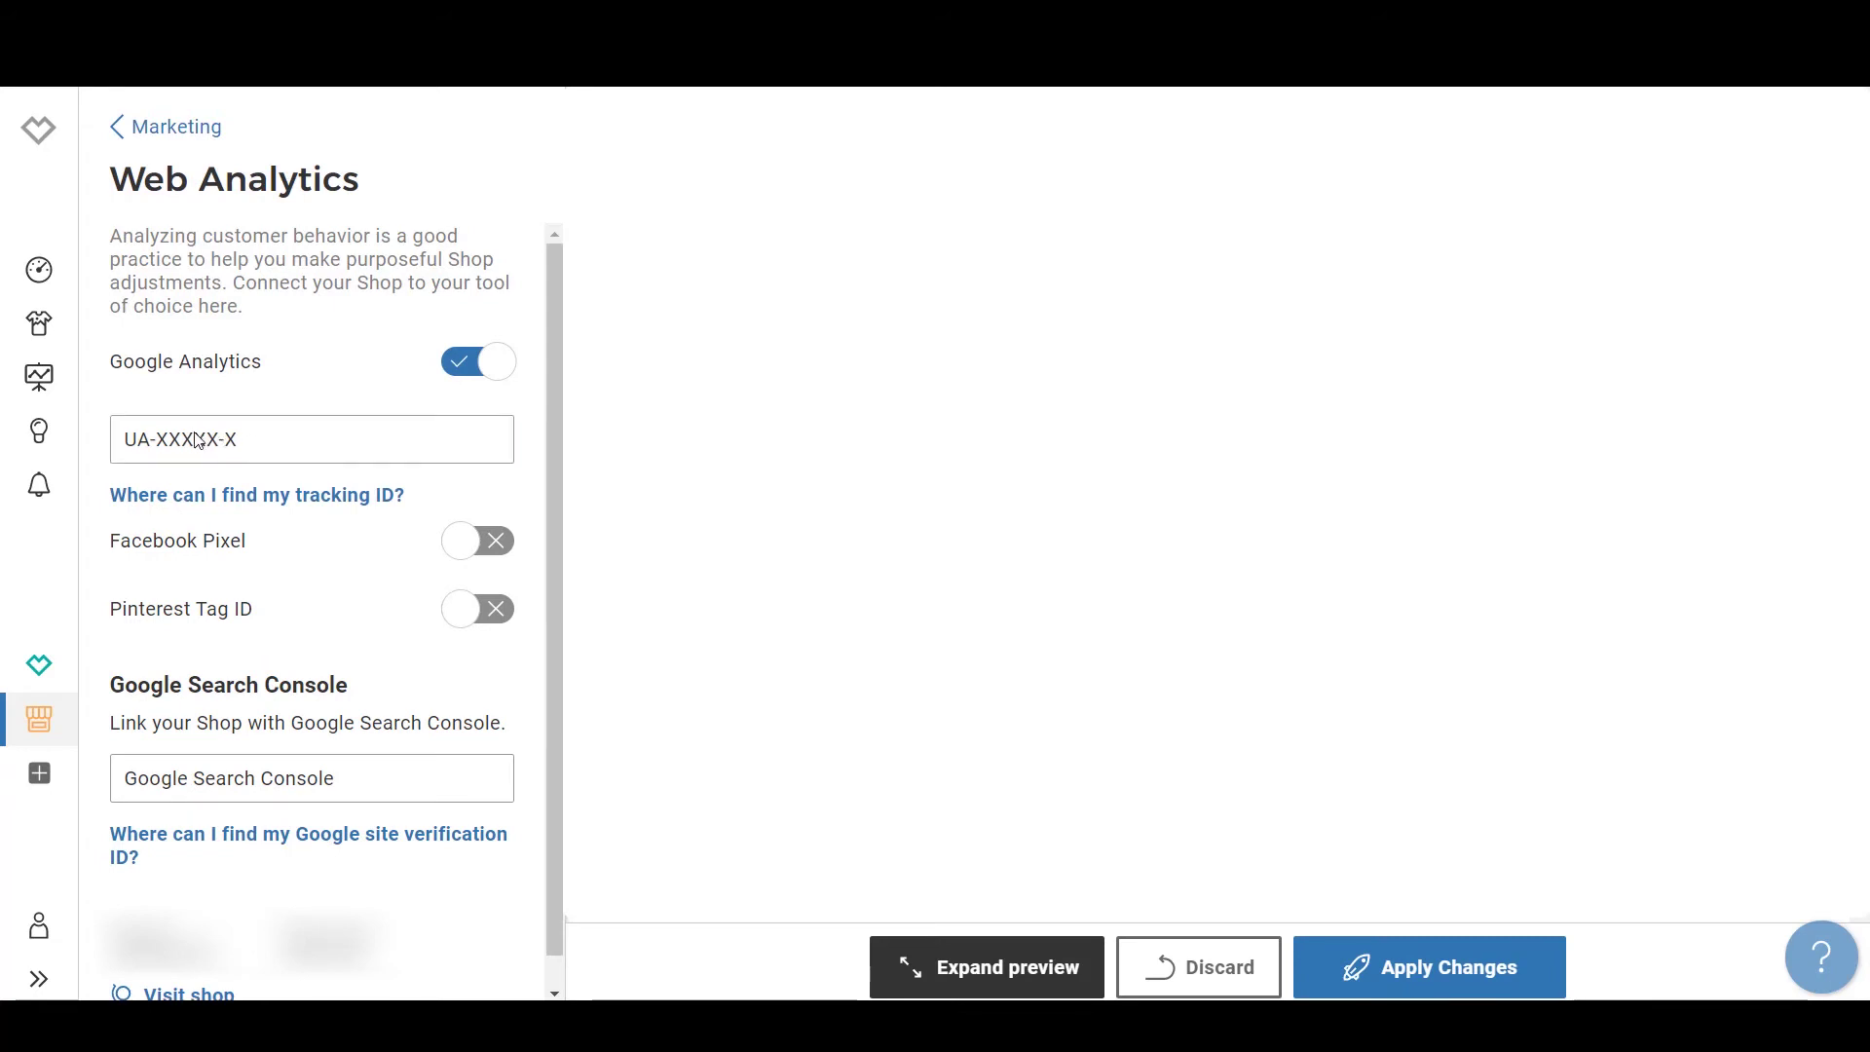
pyautogui.click(238, 443)
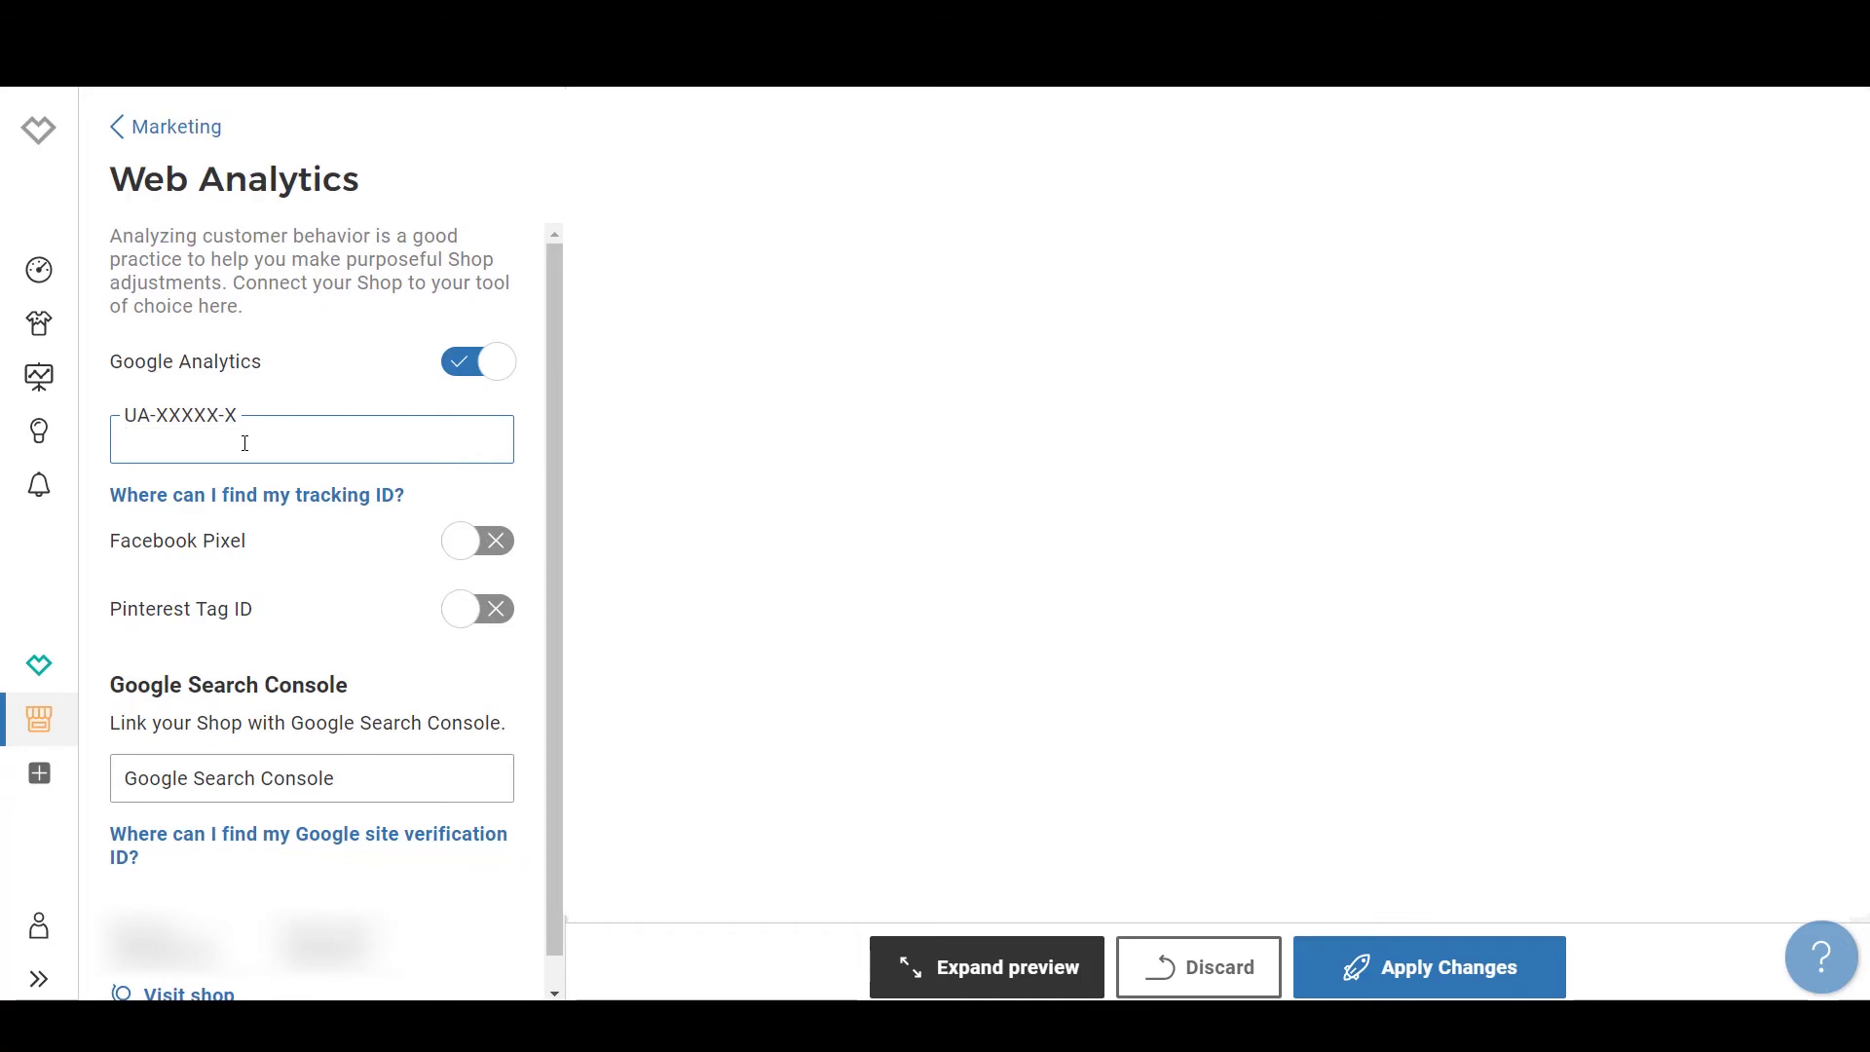
pyautogui.hotkey('ctrl', 'v')
pyautogui.scroll(-1, 458, 493)
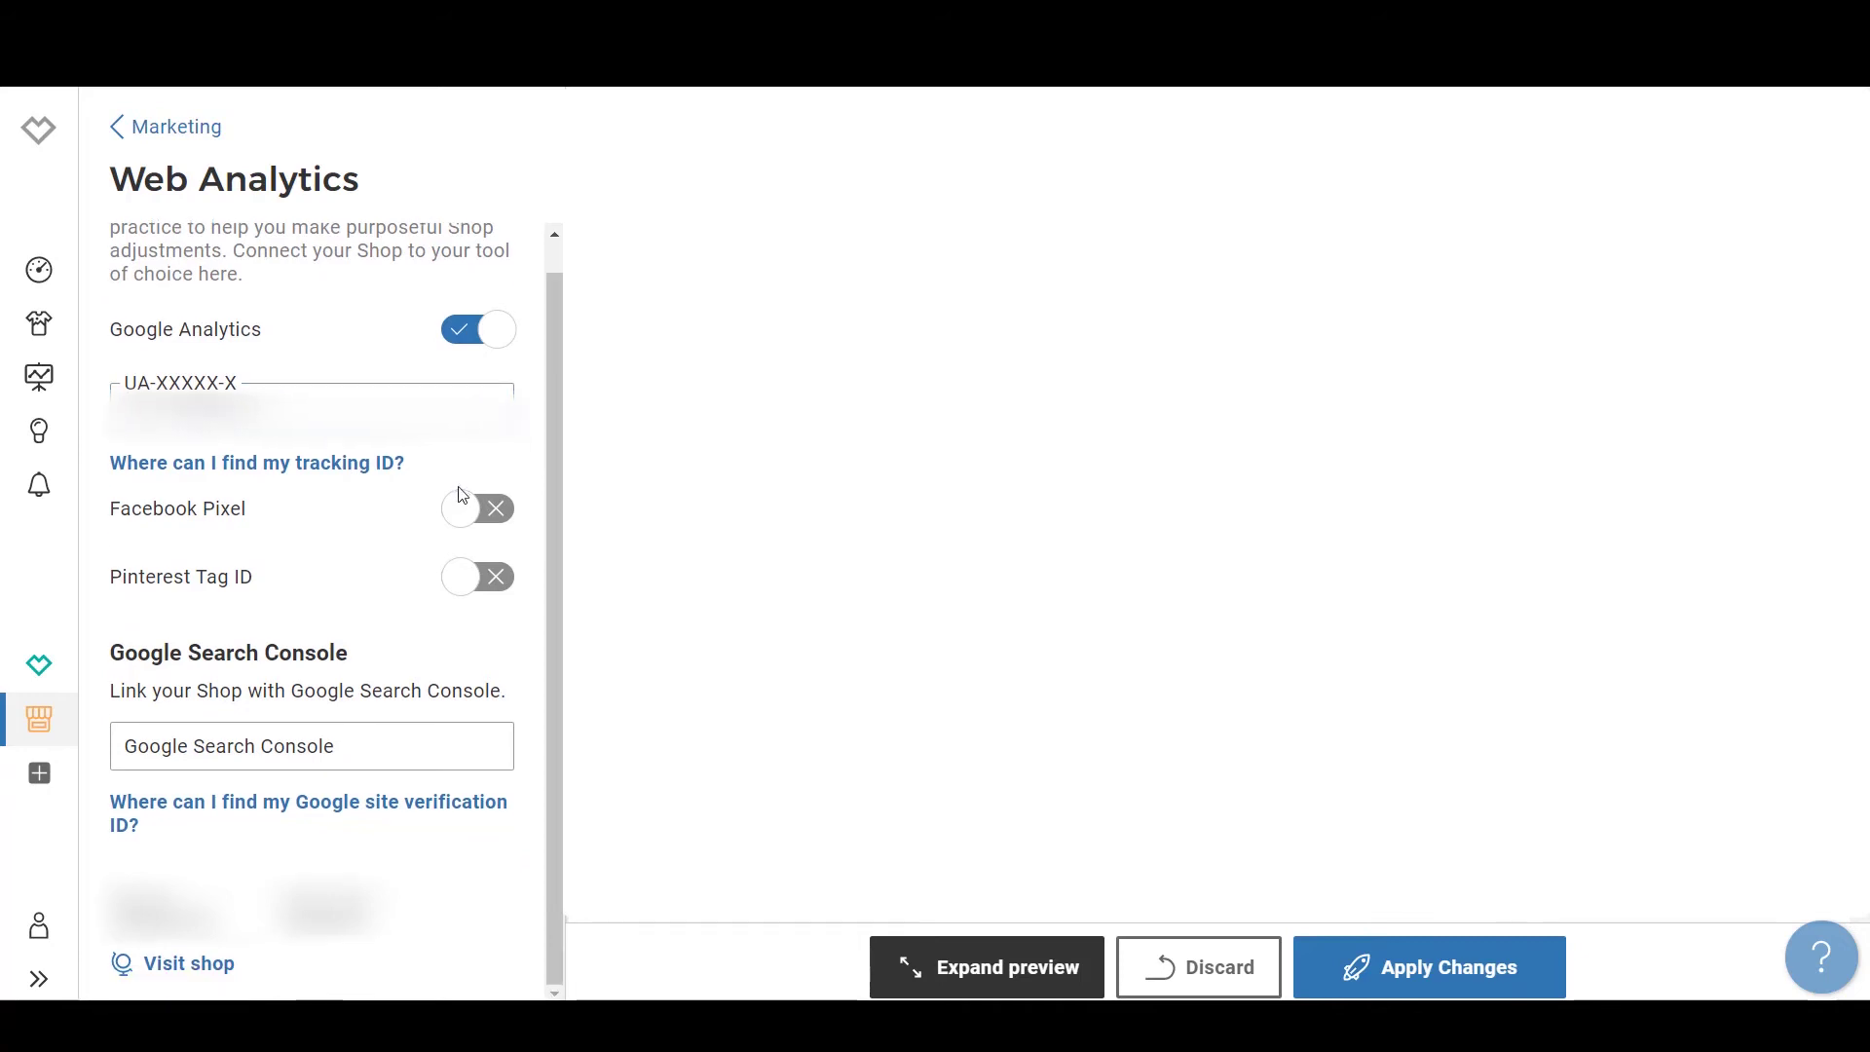
pyautogui.click(1446, 984)
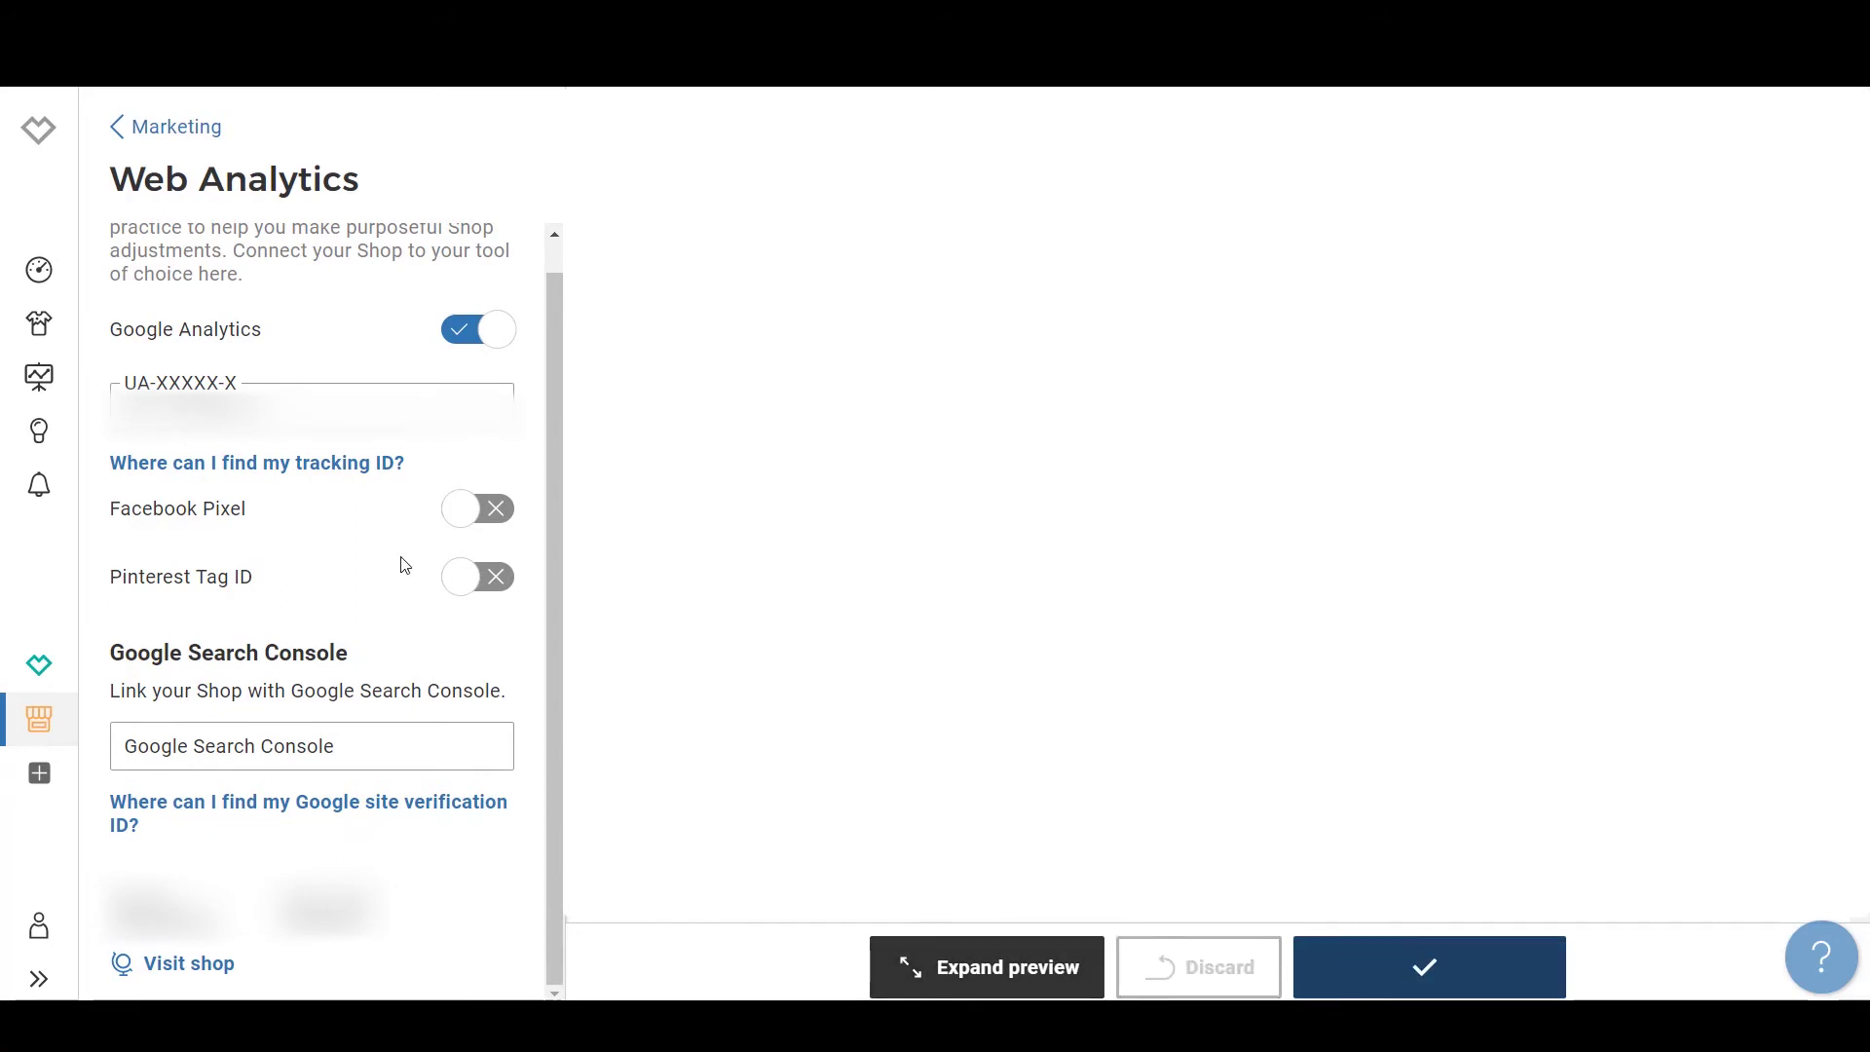
pyautogui.click(122, 134)
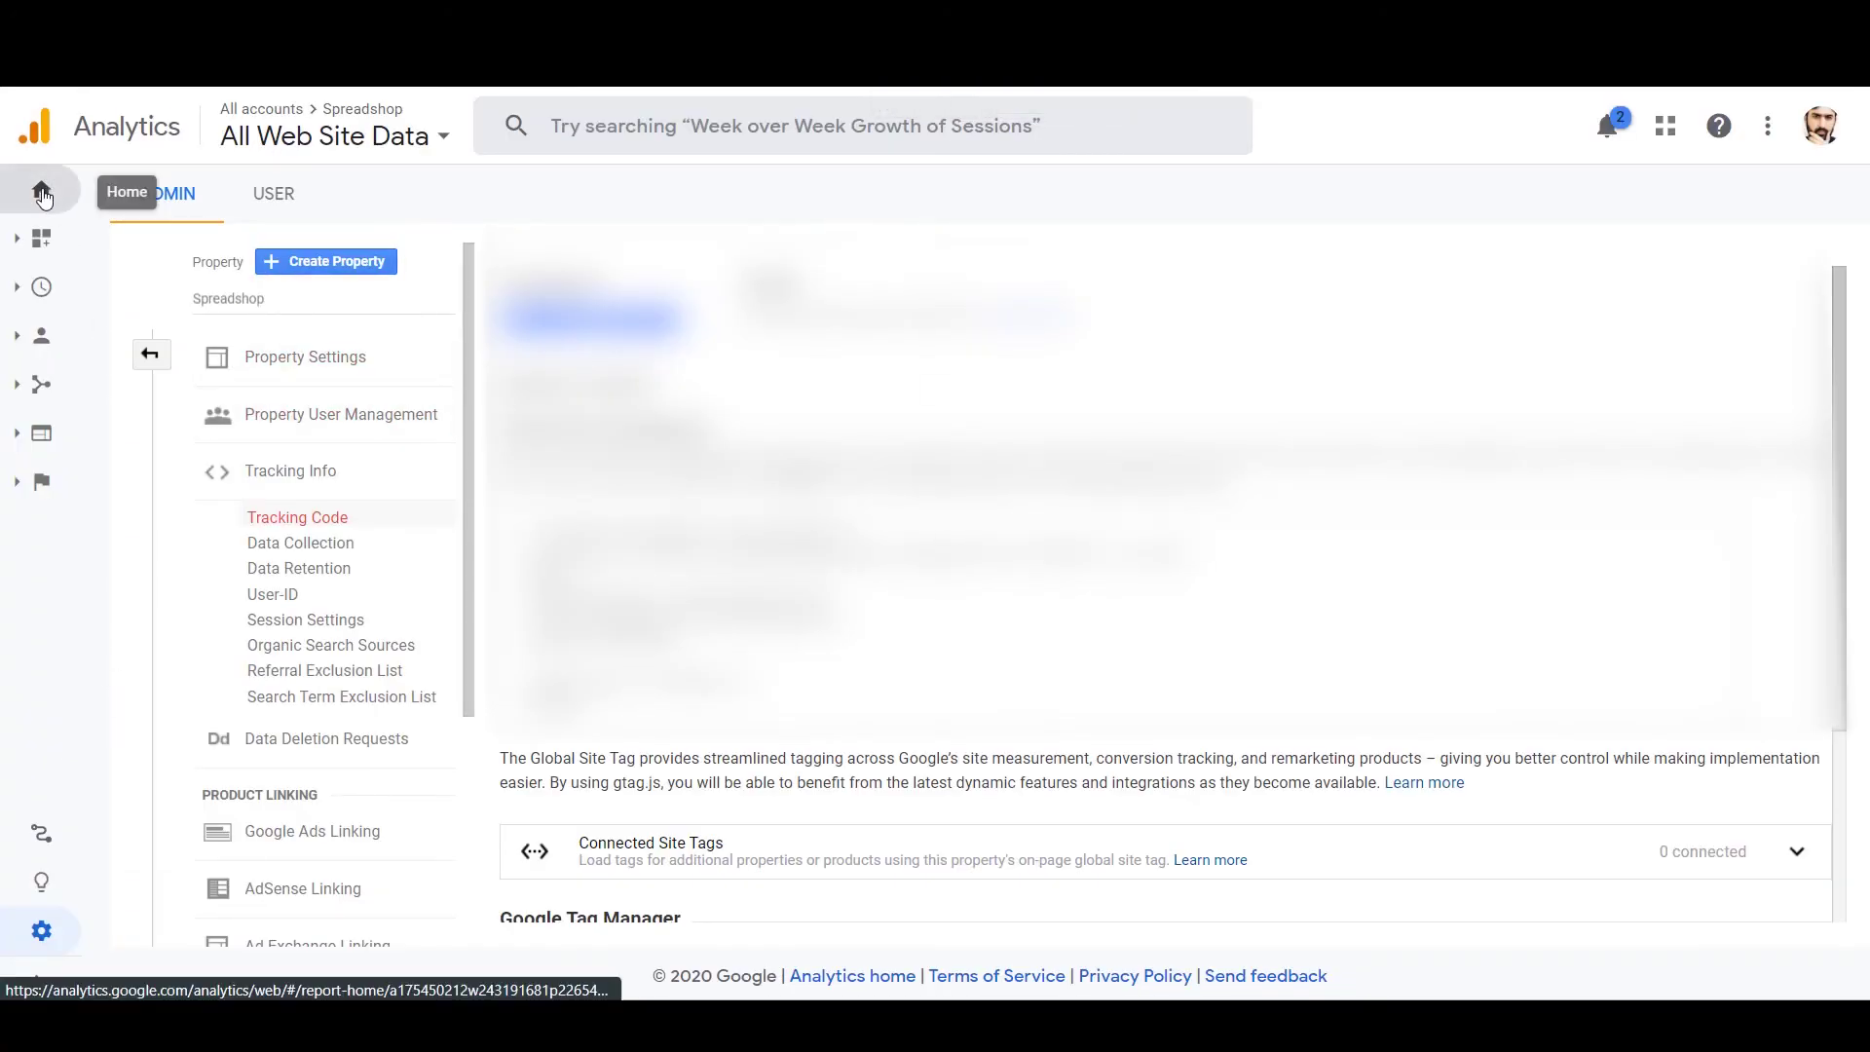
# Step: Switch to Google Analytics, look over the Spreadshop property's tracking code page and view its Home overview
pyautogui.scroll(-3, 1160, 585)
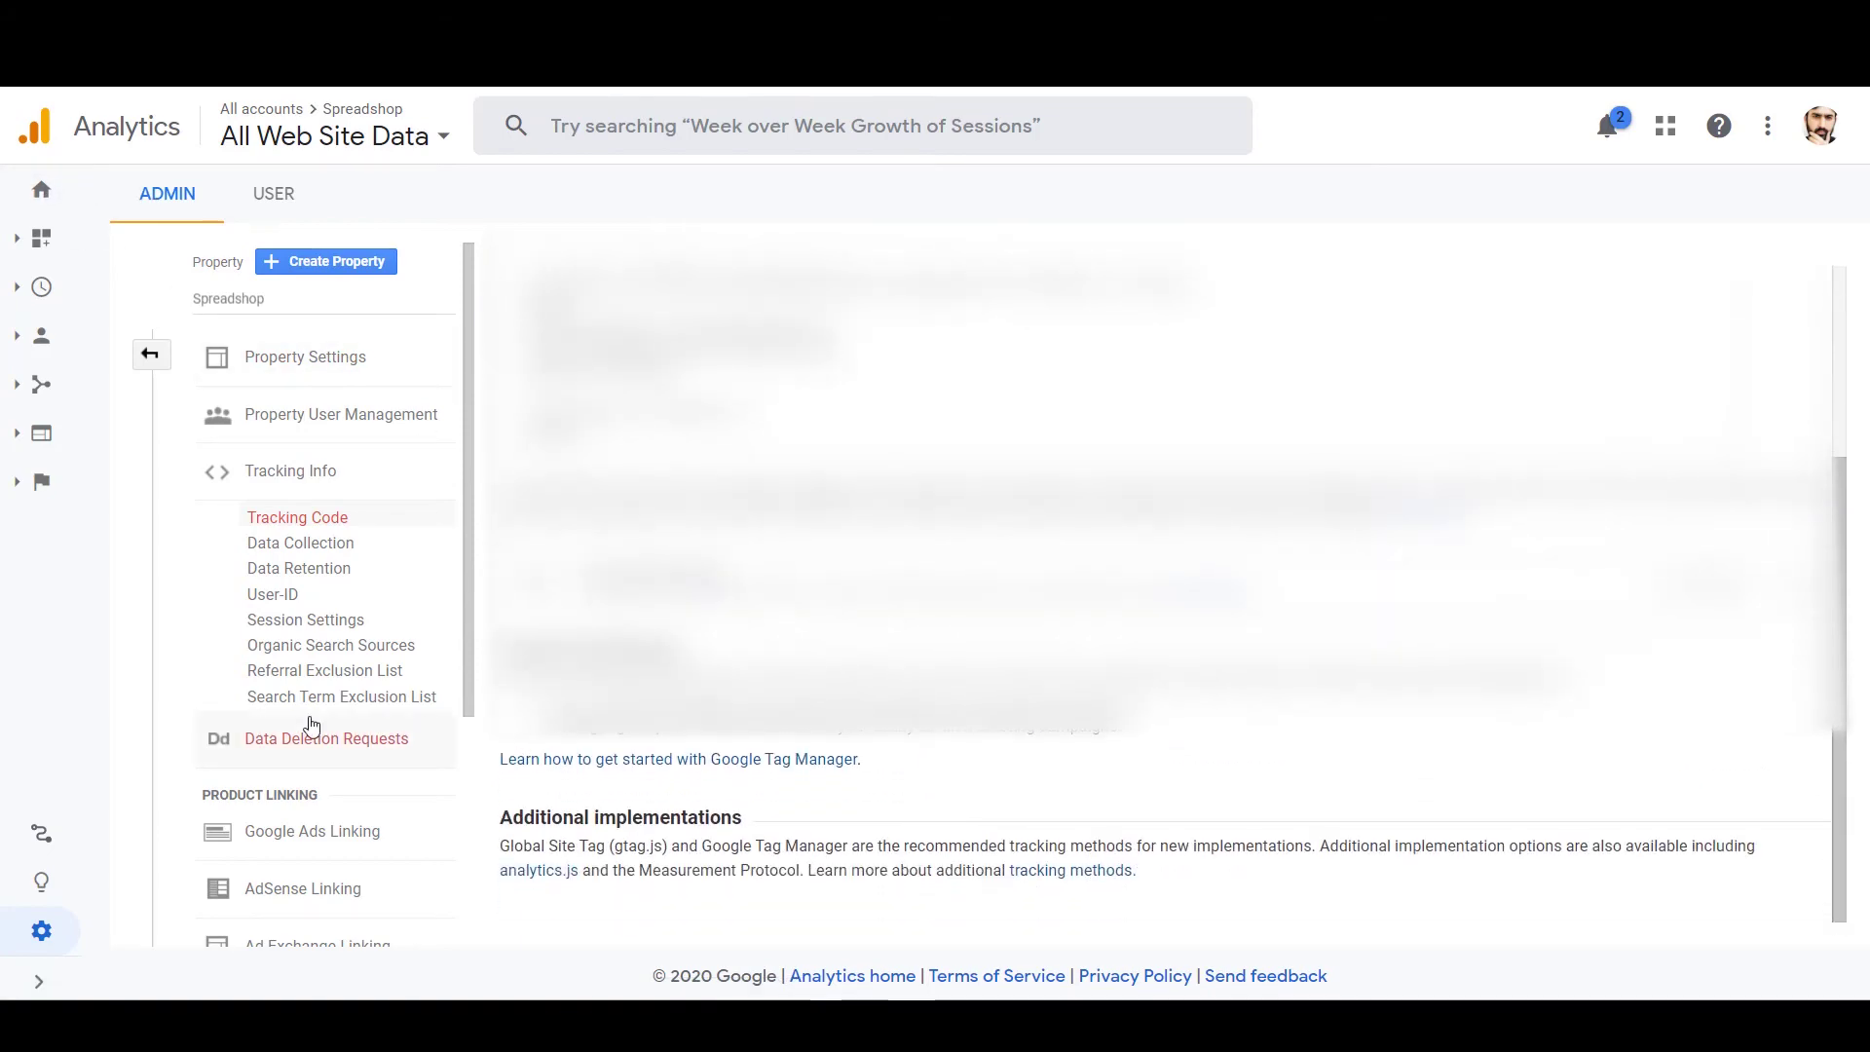
pyautogui.scroll(-3, 305, 727)
pyautogui.scroll(3, 716, 762)
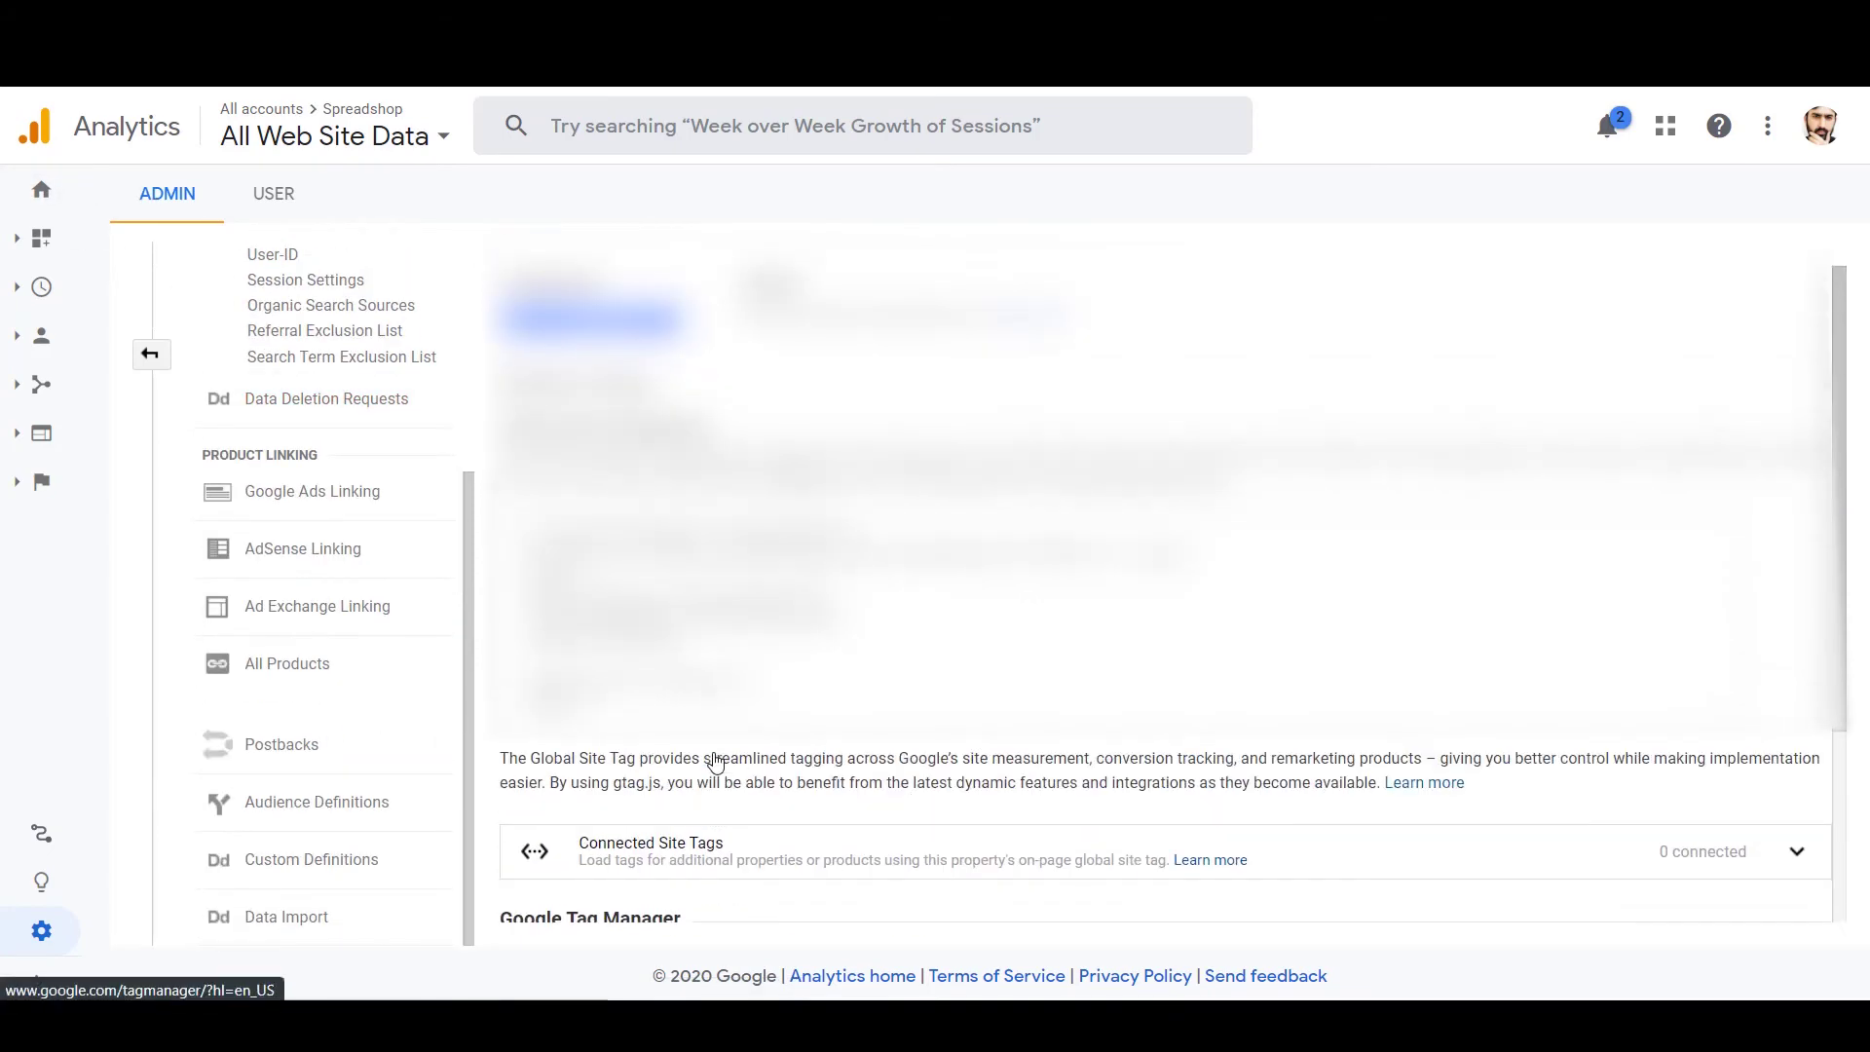
pyautogui.click(42, 204)
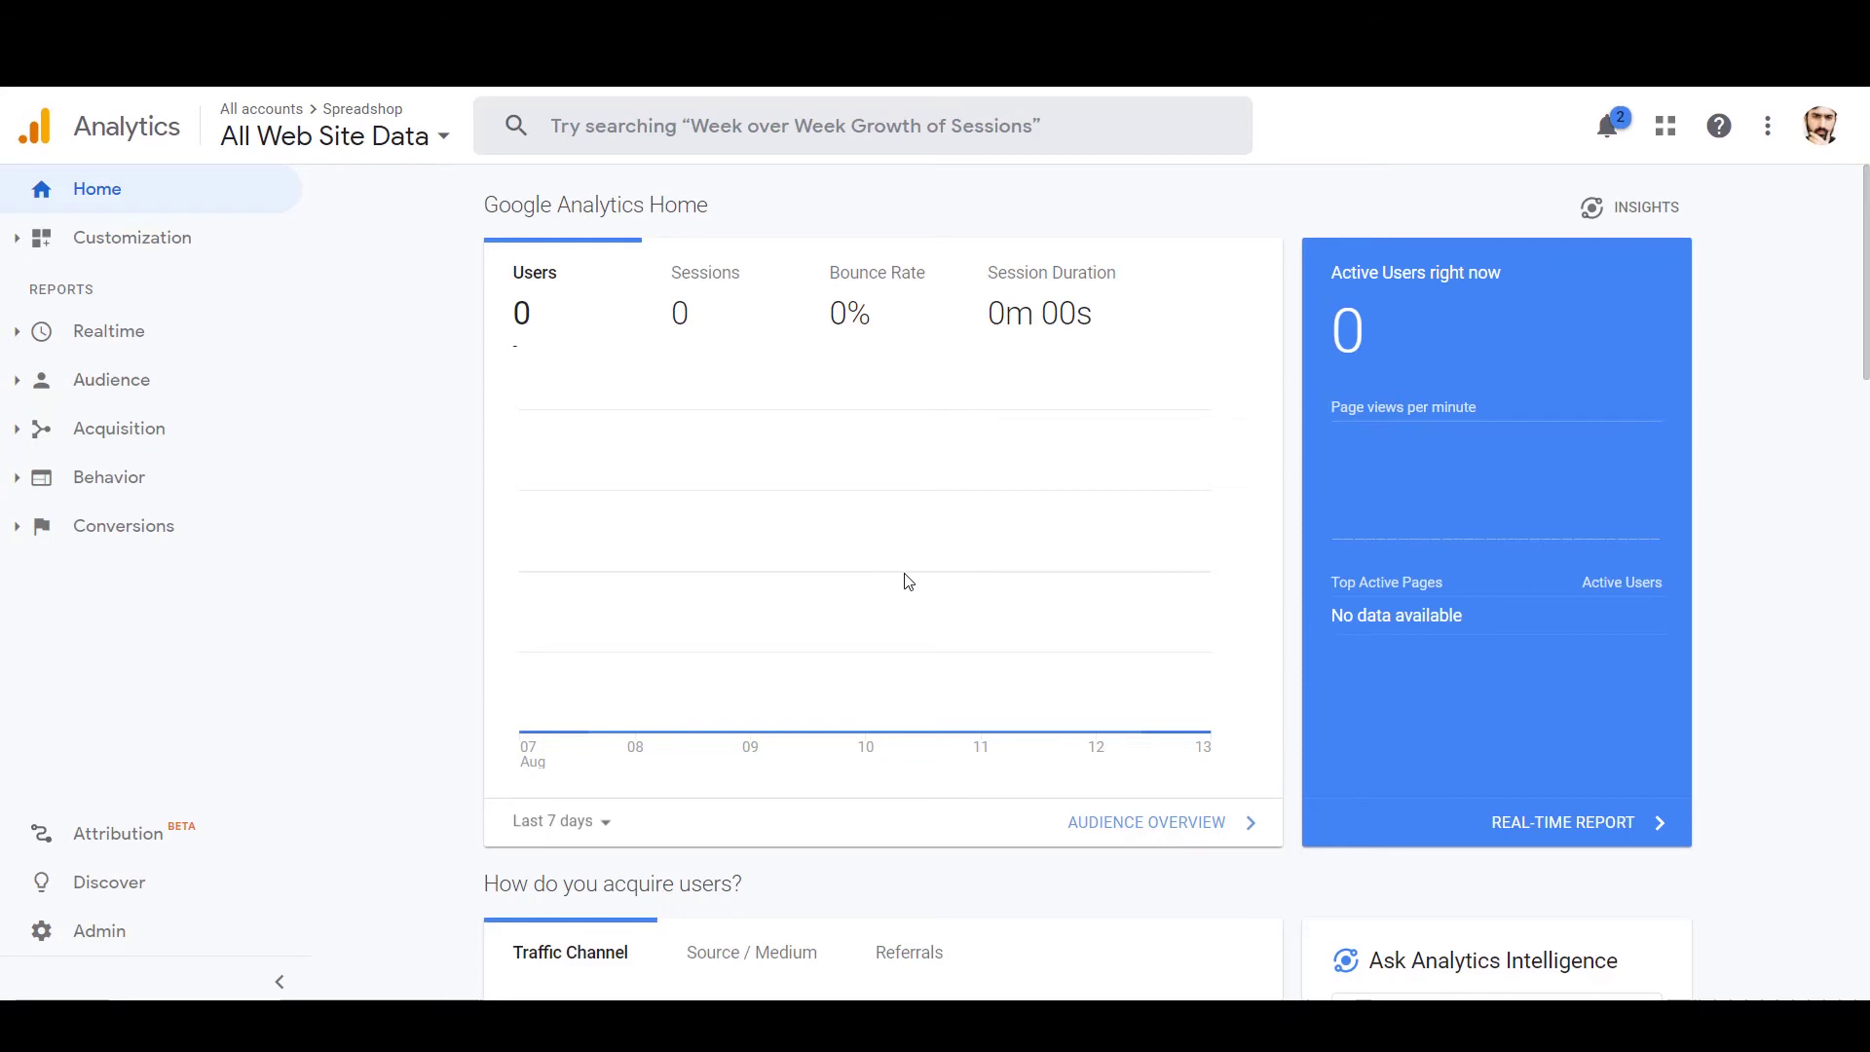
pyautogui.scroll(-1, 908, 582)
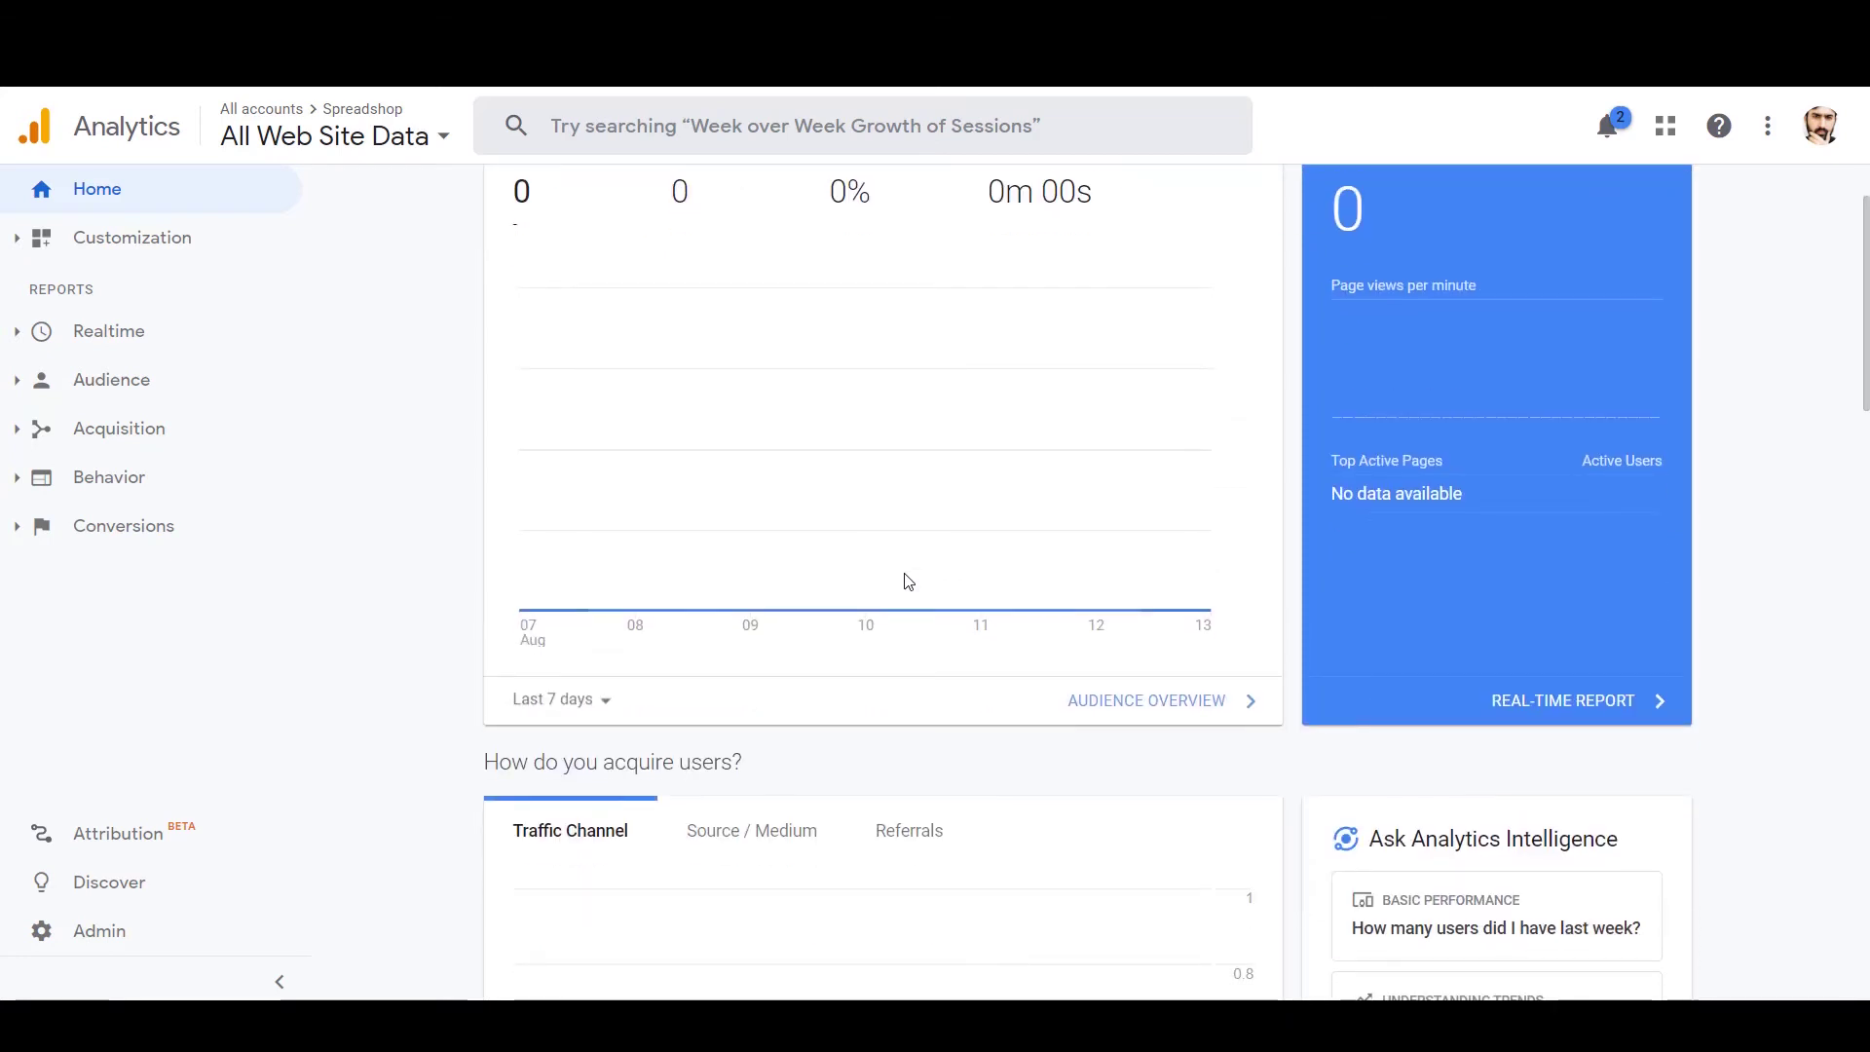
pyautogui.scroll(1, 908, 582)
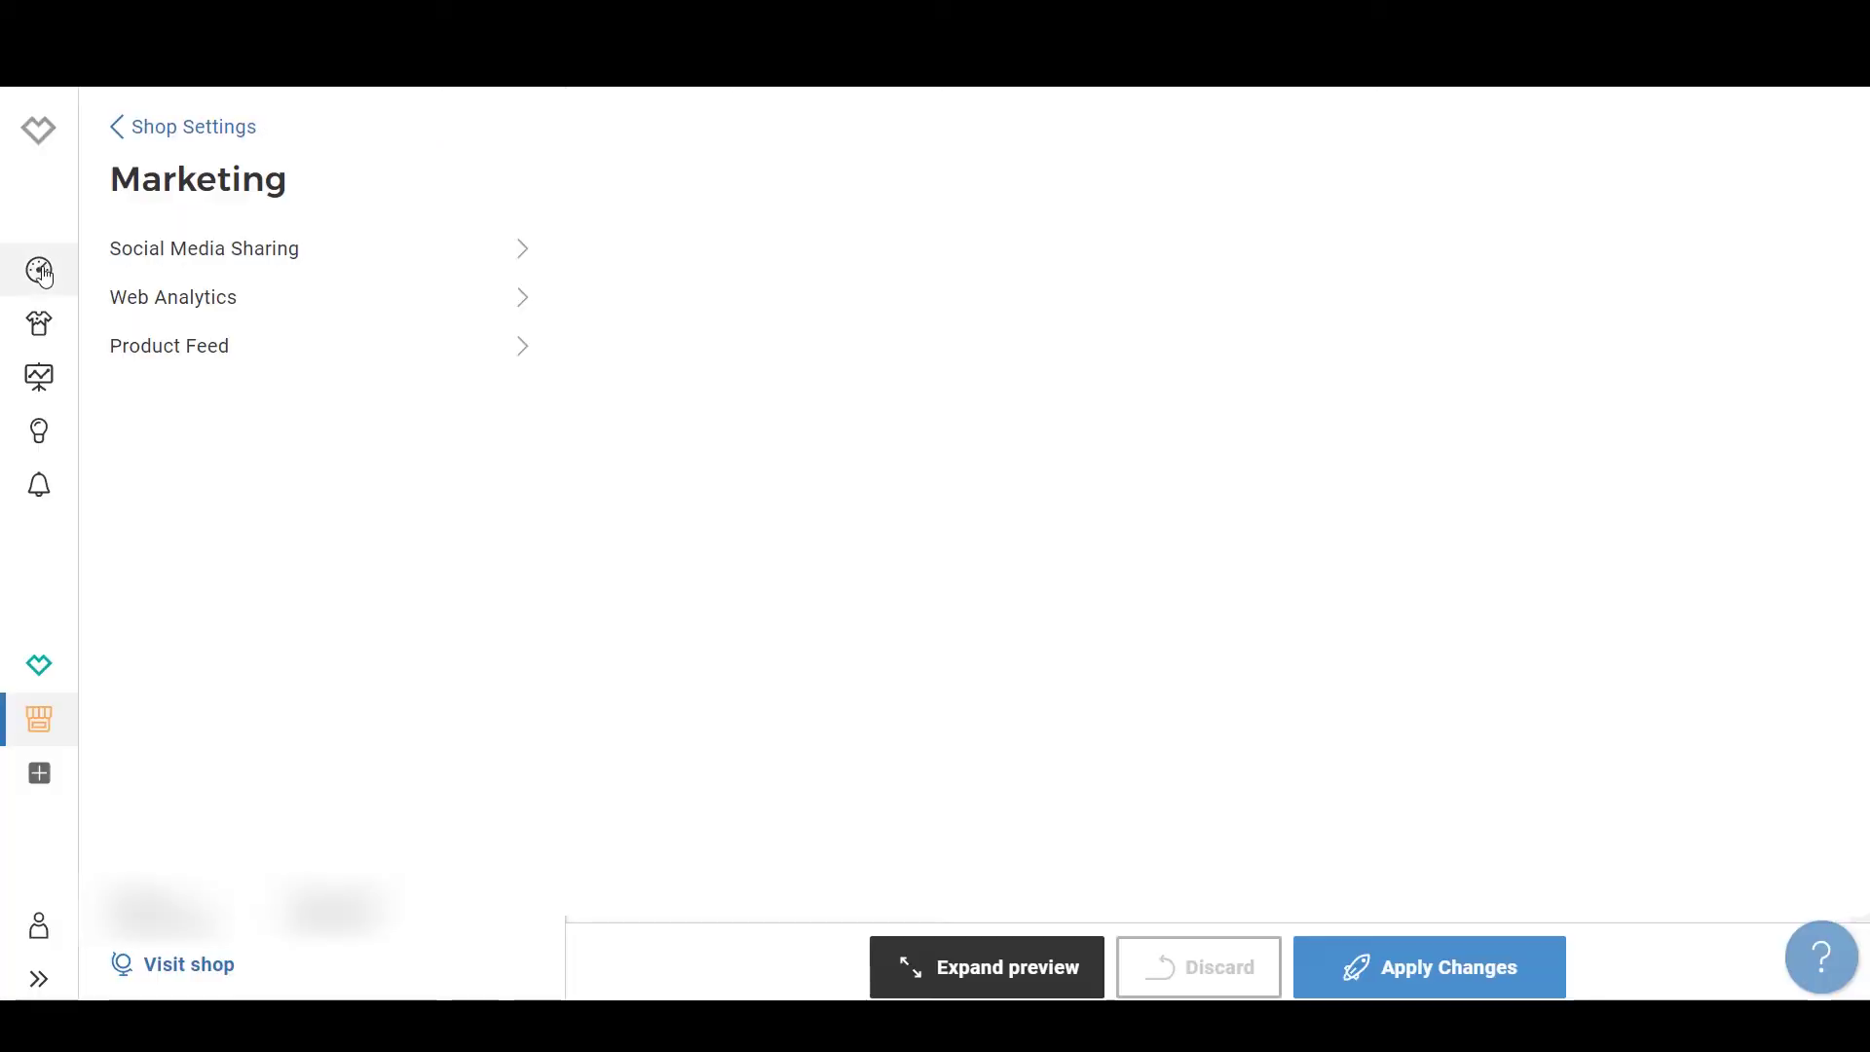
# Step: Switch to the Spreadshirt partner area, open the first design in the designs list and view its sales channels
pyautogui.click(43, 323)
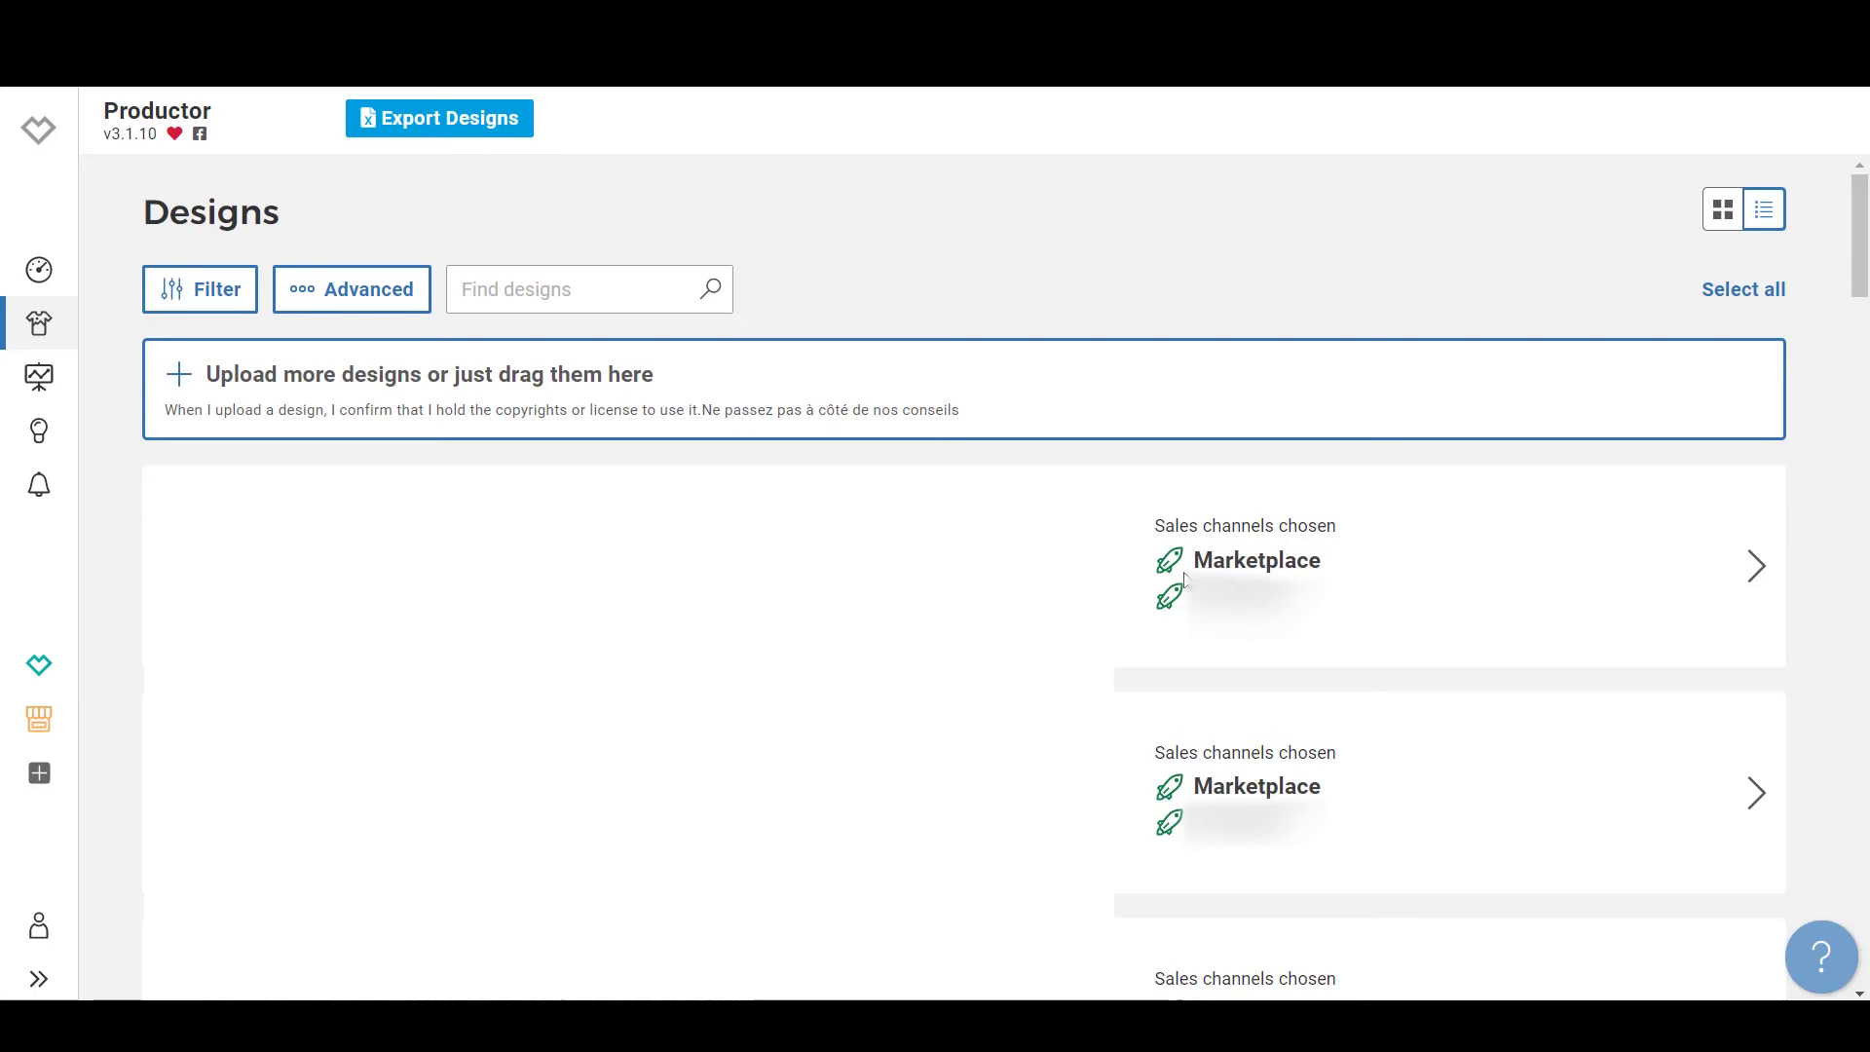
pyautogui.moveTo(1170, 602)
pyautogui.click(1757, 588)
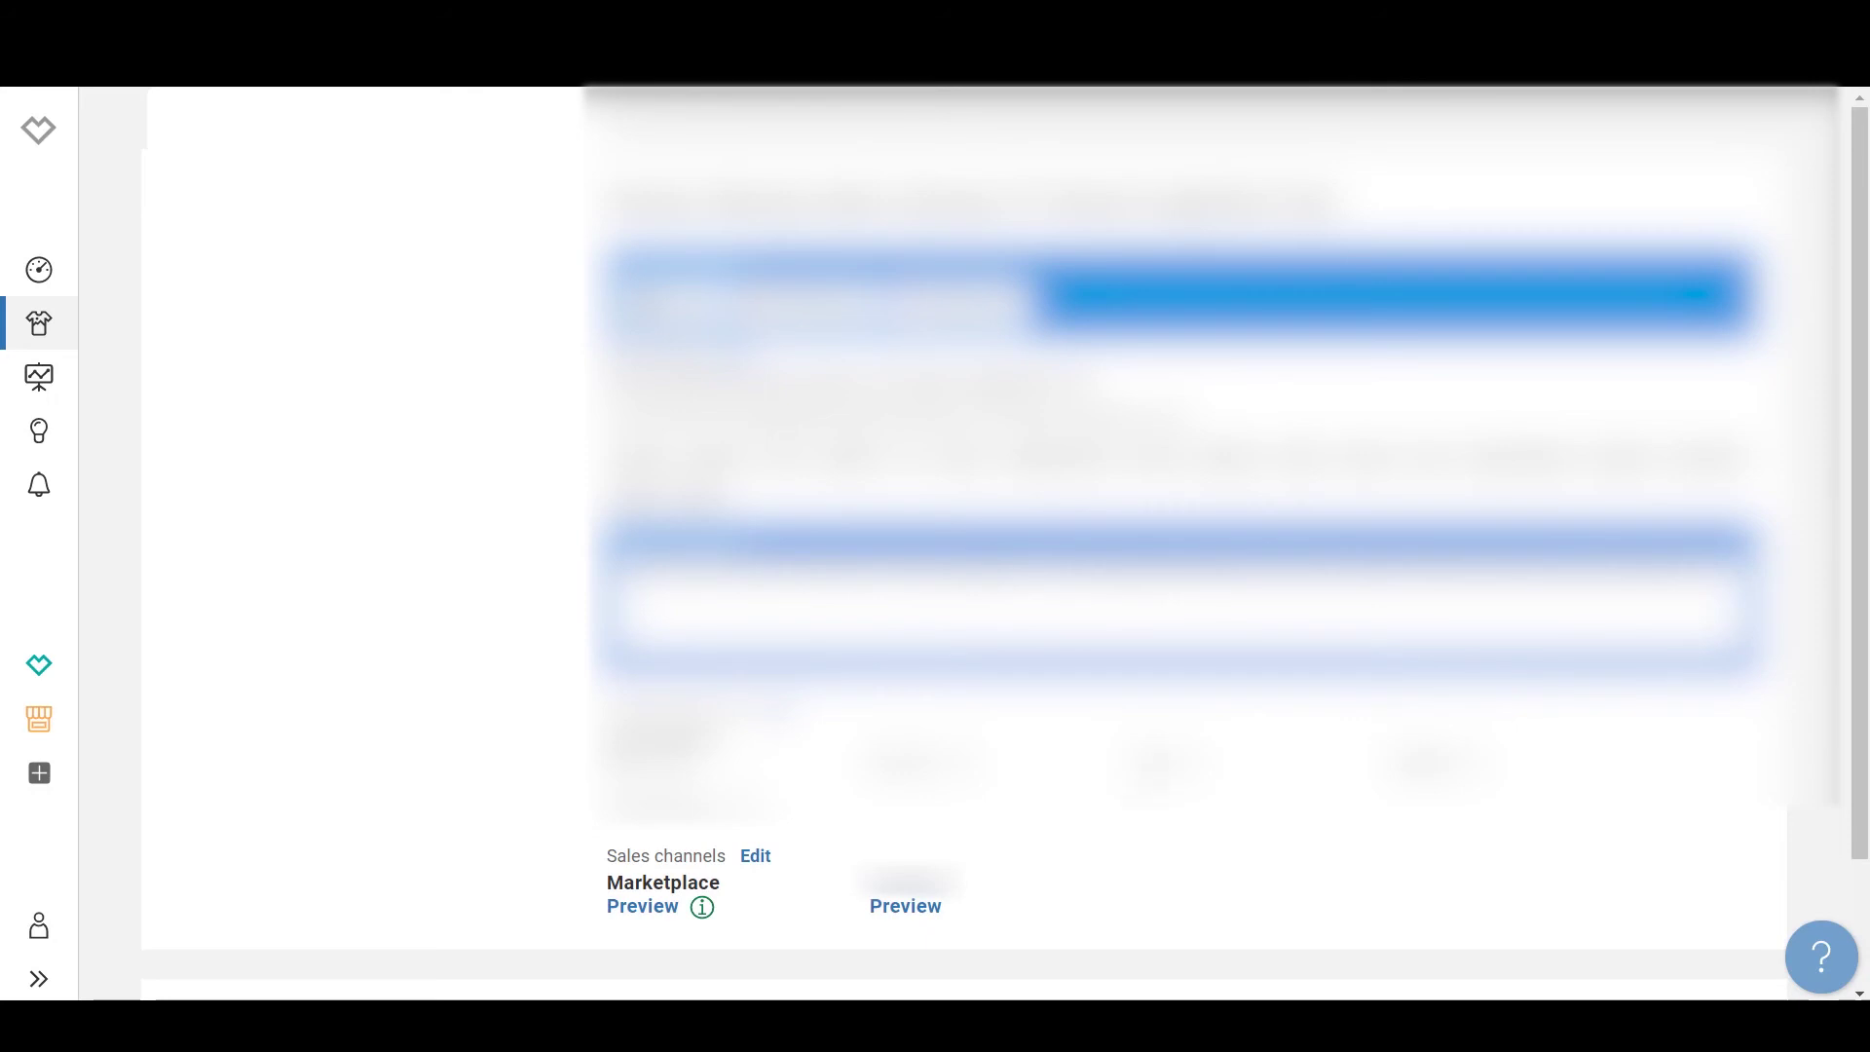
pyautogui.scroll(-2, 1515, 904)
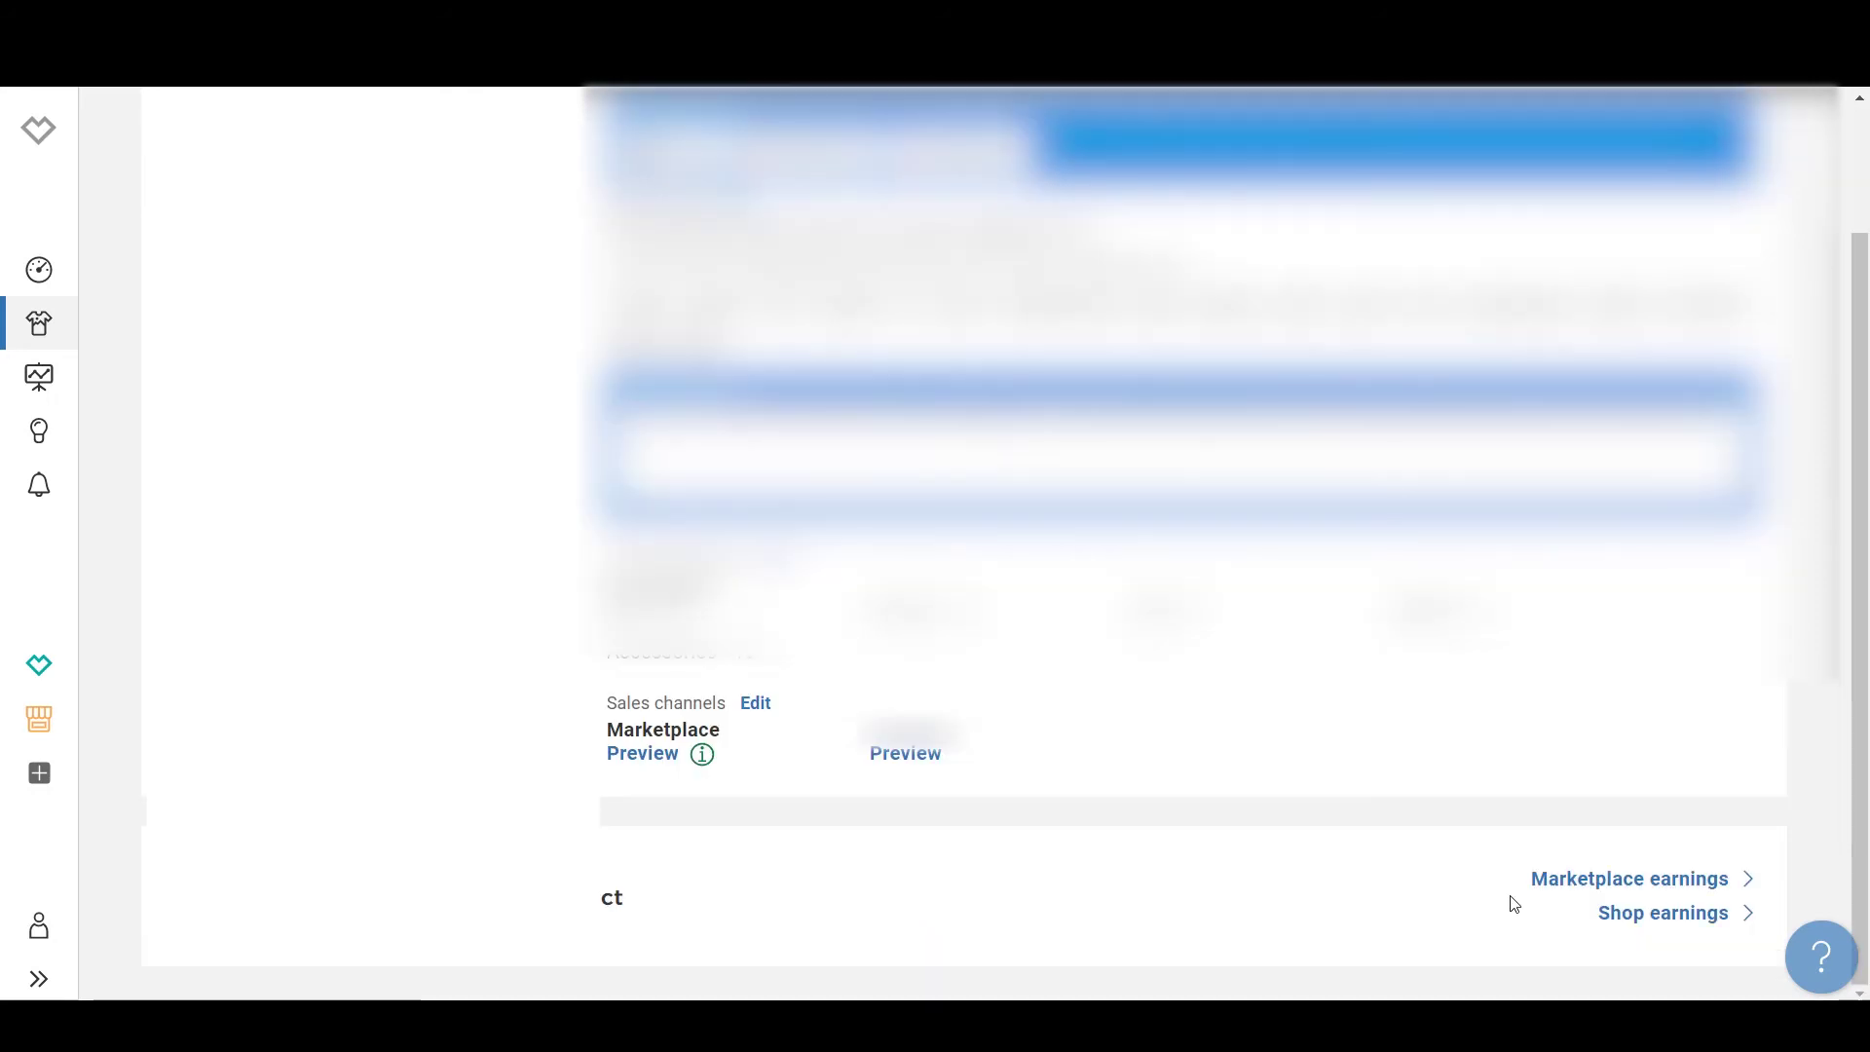